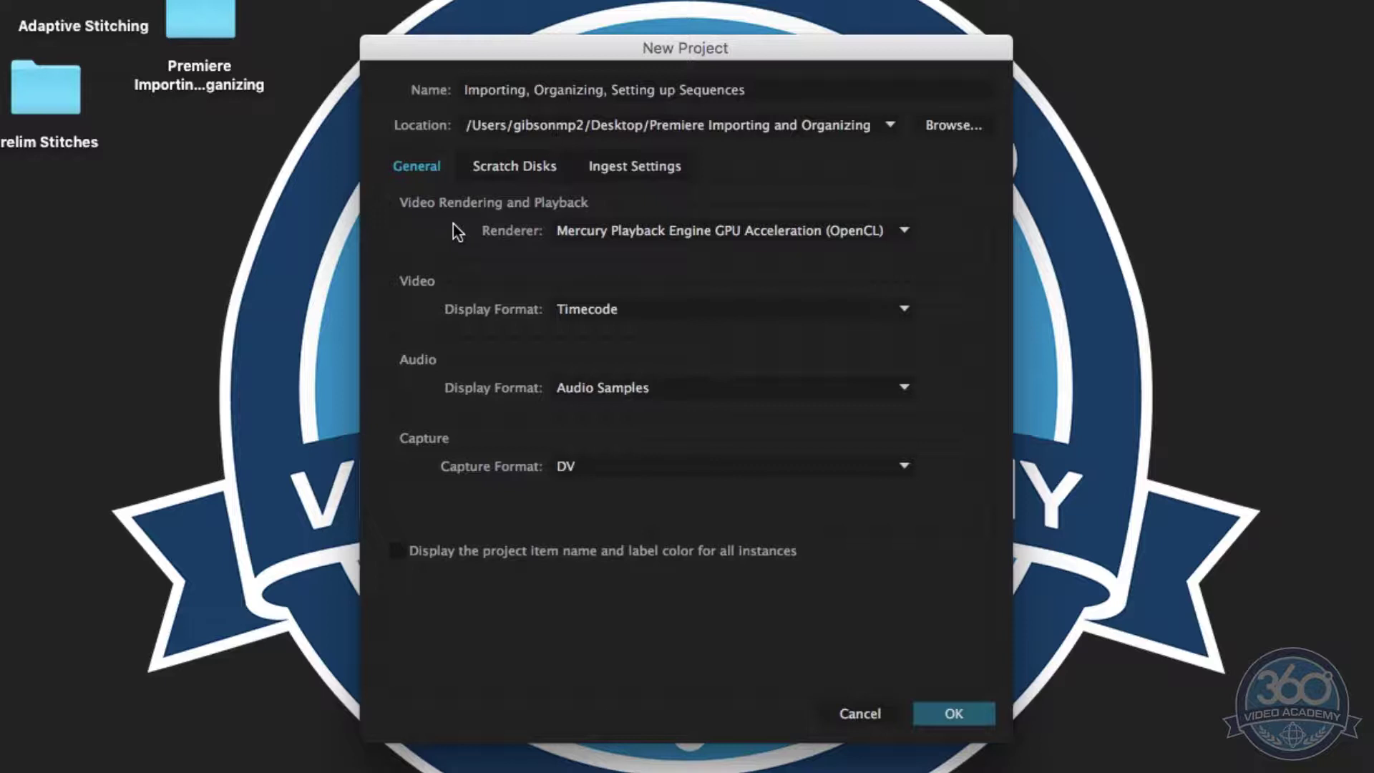
Review the General, Scratch Disks and Ingest settings, keep the Mercury Playback Engine GPU Acceleration (OpenCL) renderer, and create the project.
click(508, 172)
click(420, 167)
click(644, 229)
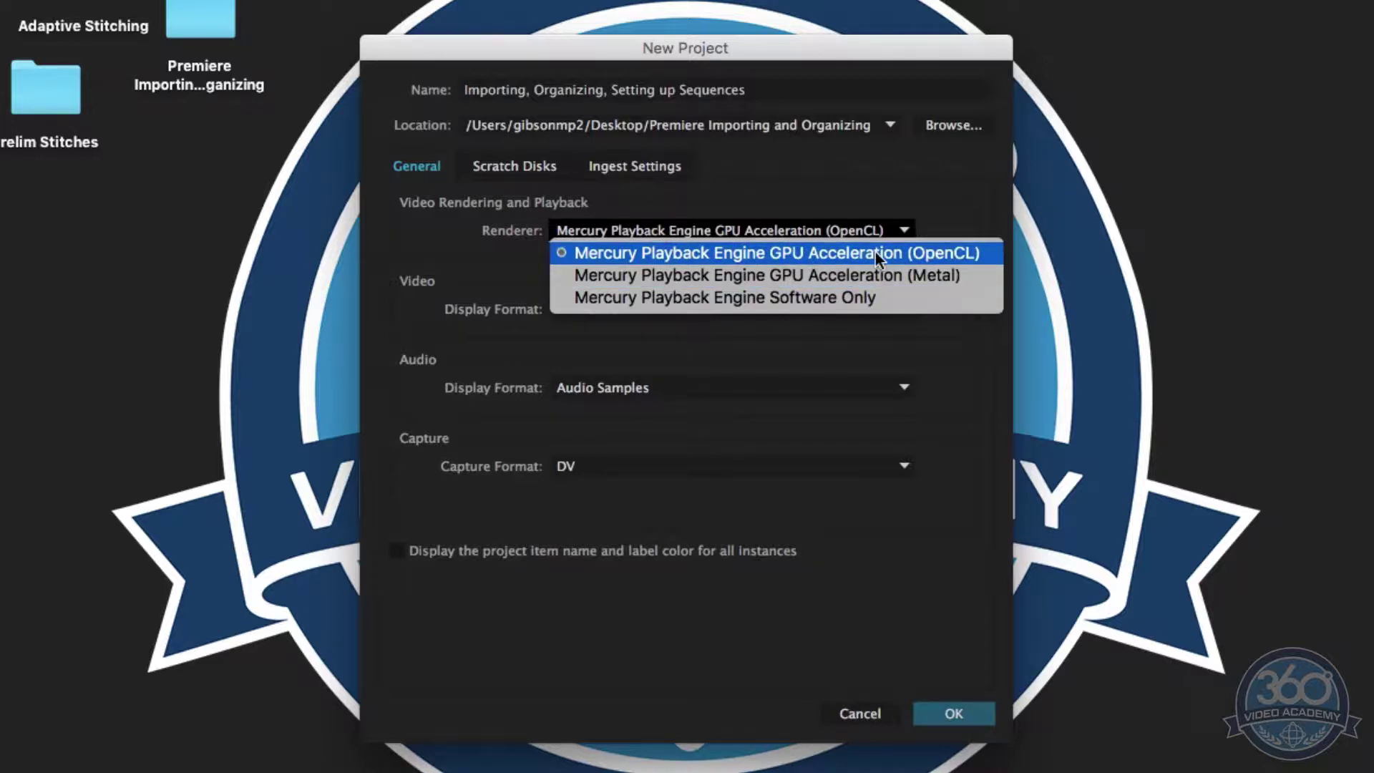
click(411, 241)
click(432, 236)
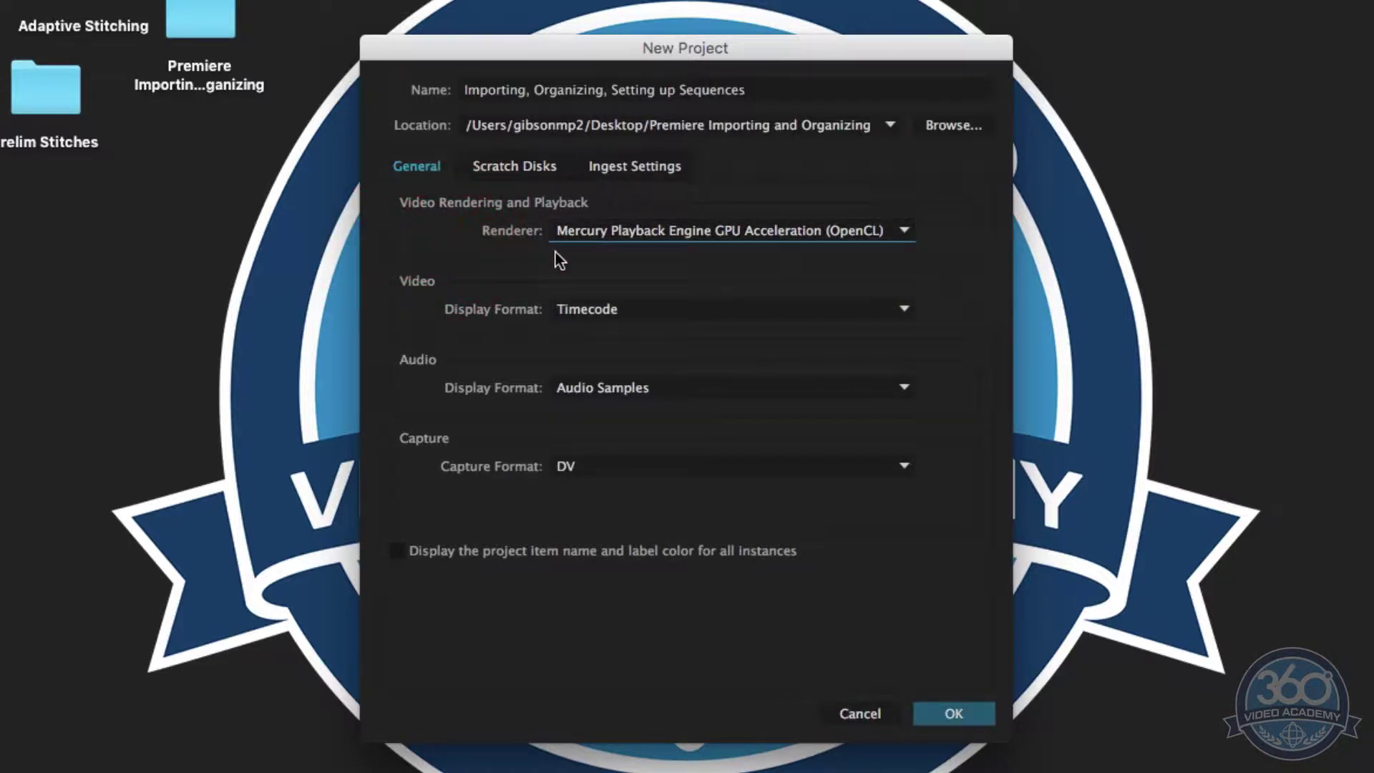
click(516, 166)
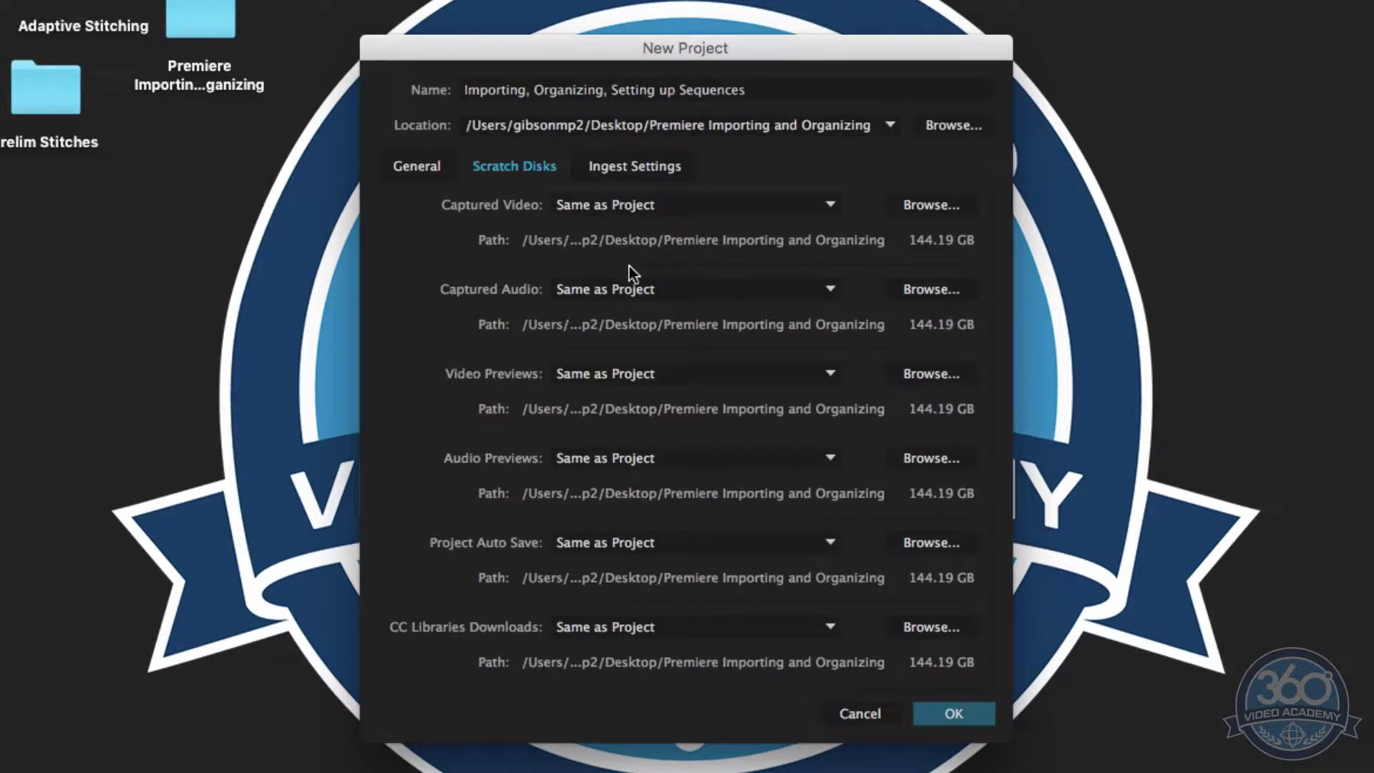
click(618, 166)
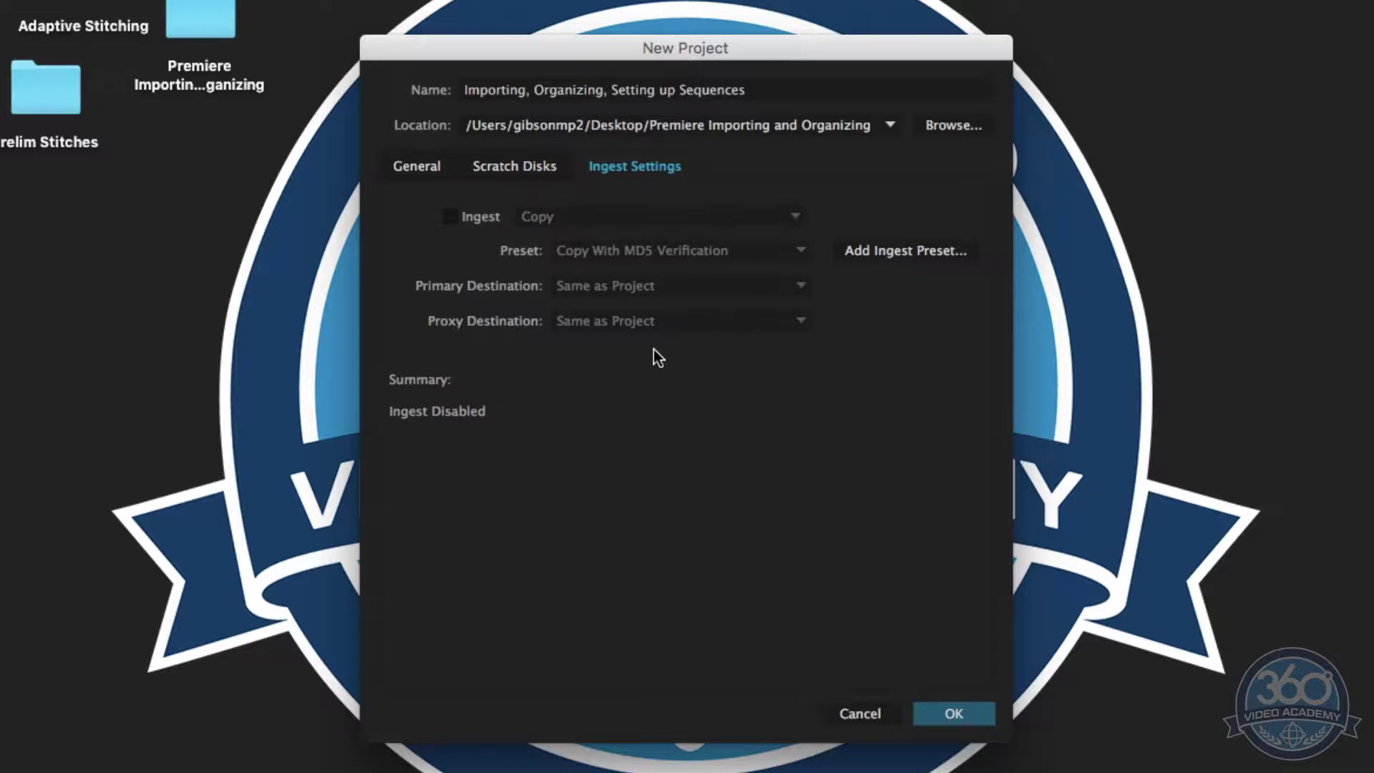
click(415, 167)
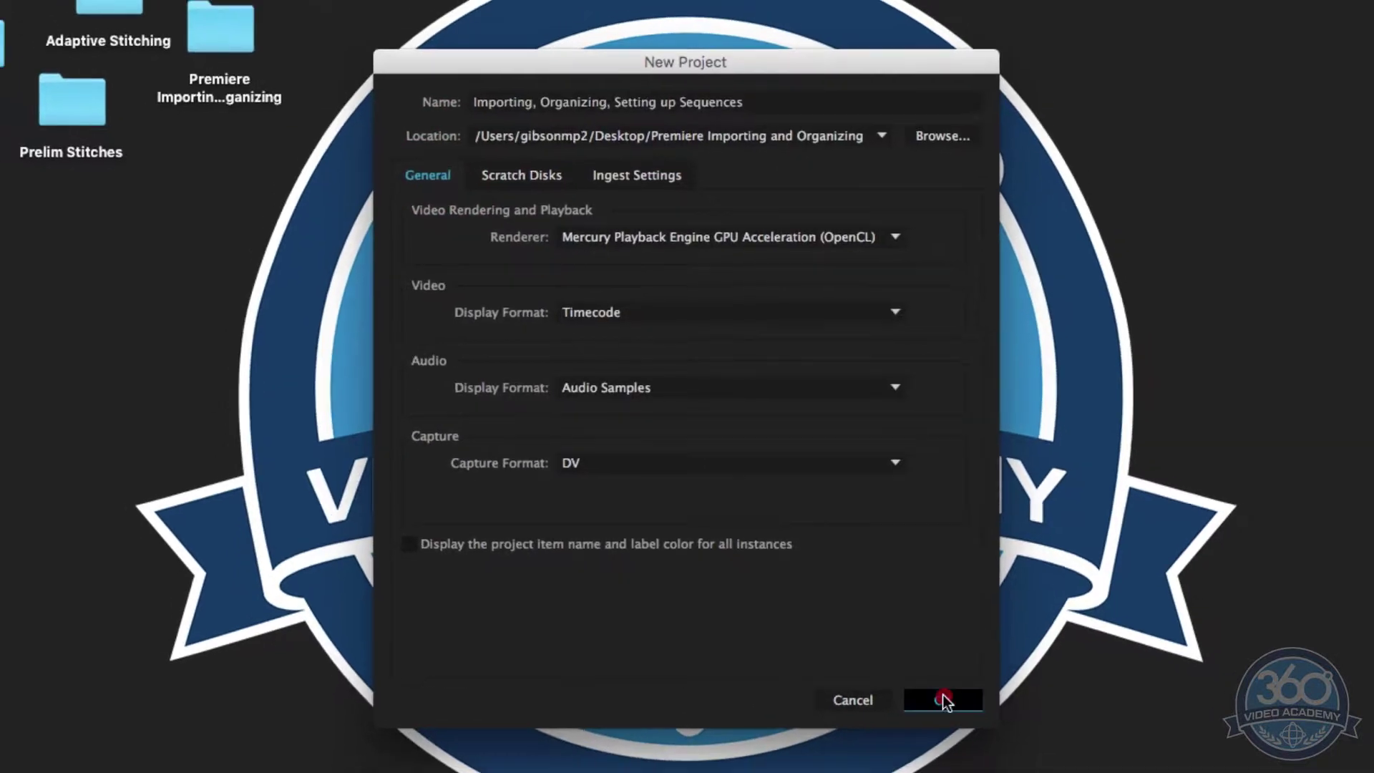
click(944, 698)
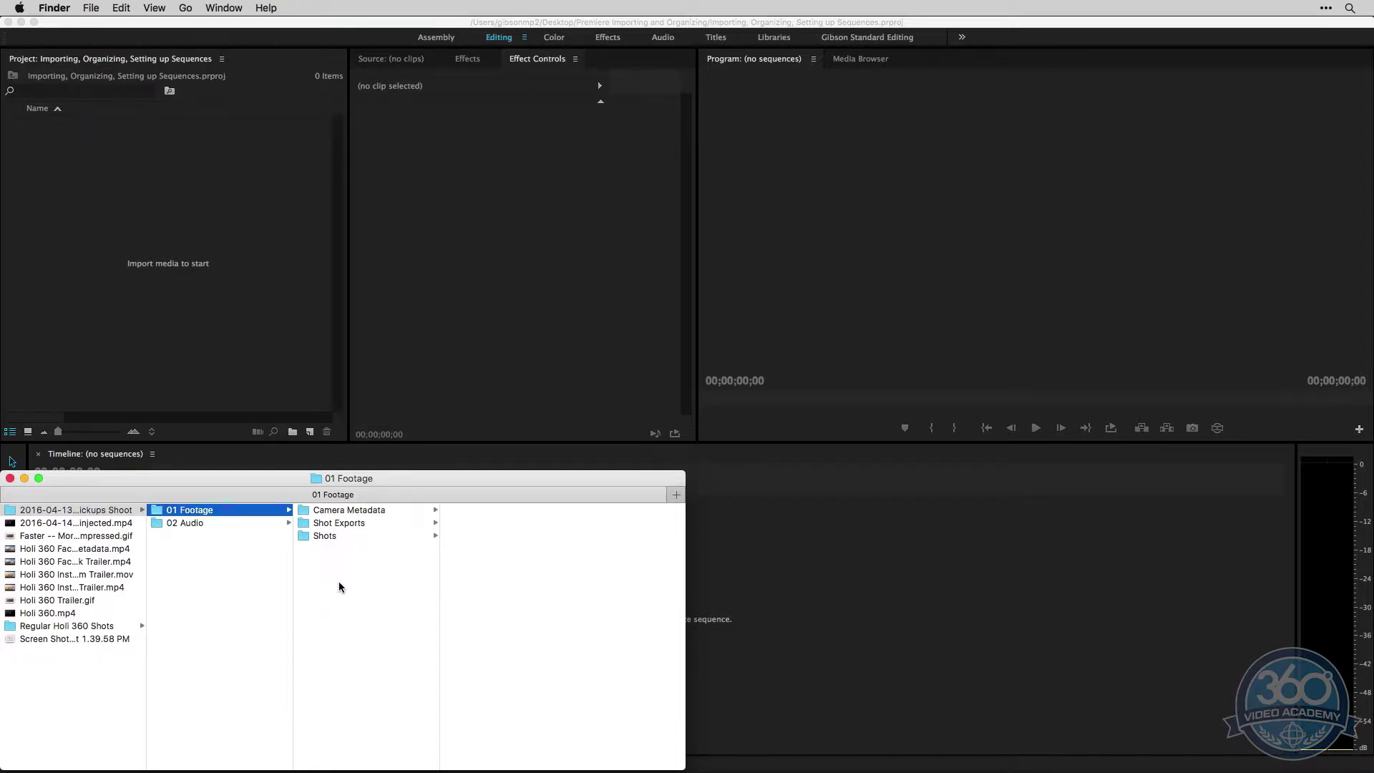
Check the Shots and Shot Exports folders in Finder, and import every clip from Shot Exports into the Premiere Pro project.
click(365, 536)
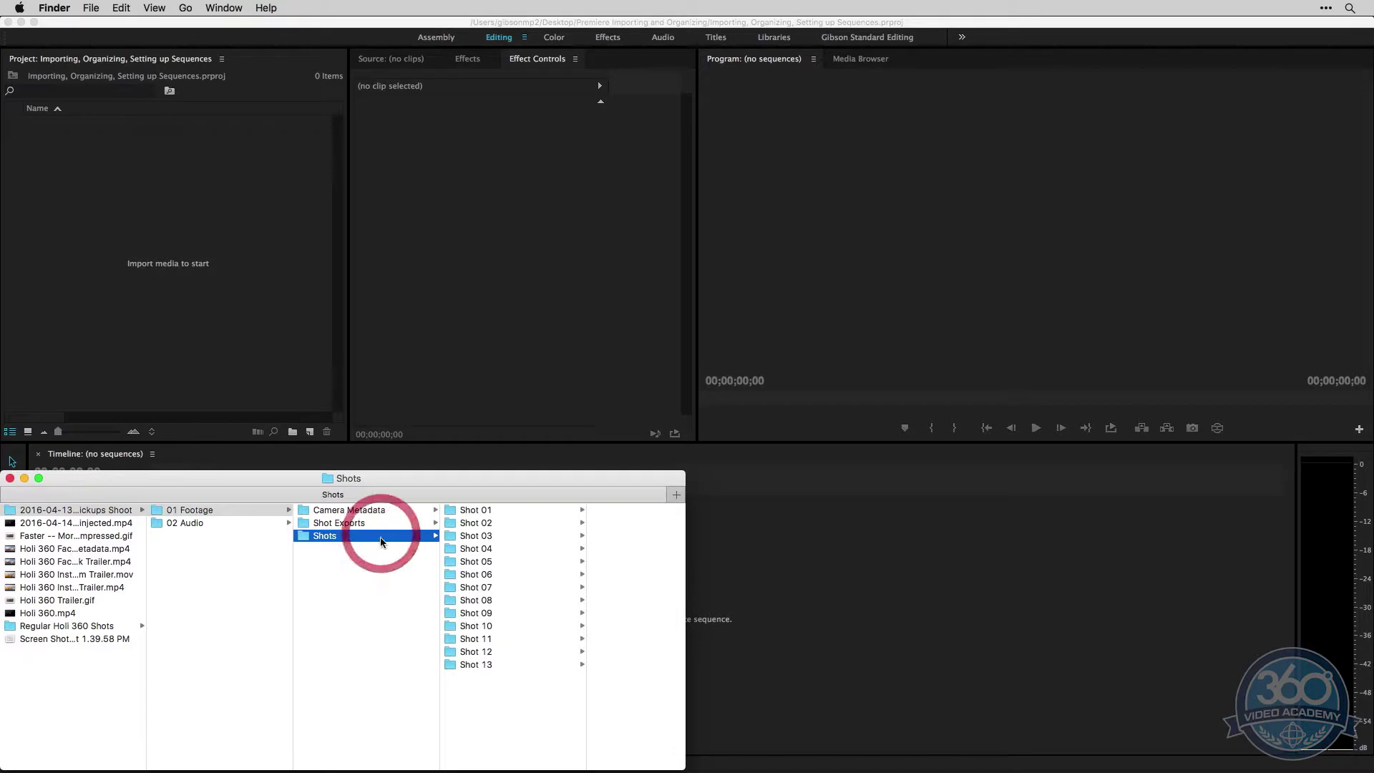
click(489, 510)
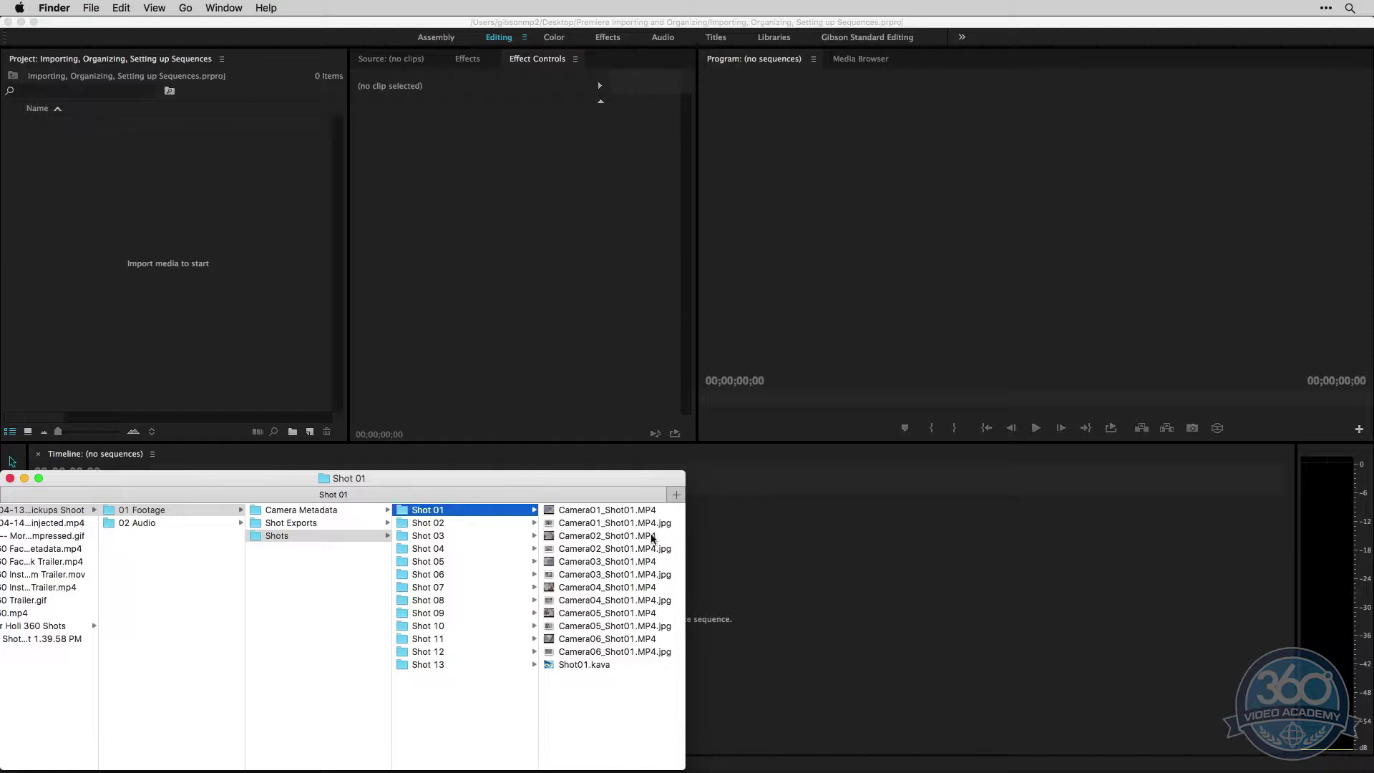
click(290, 525)
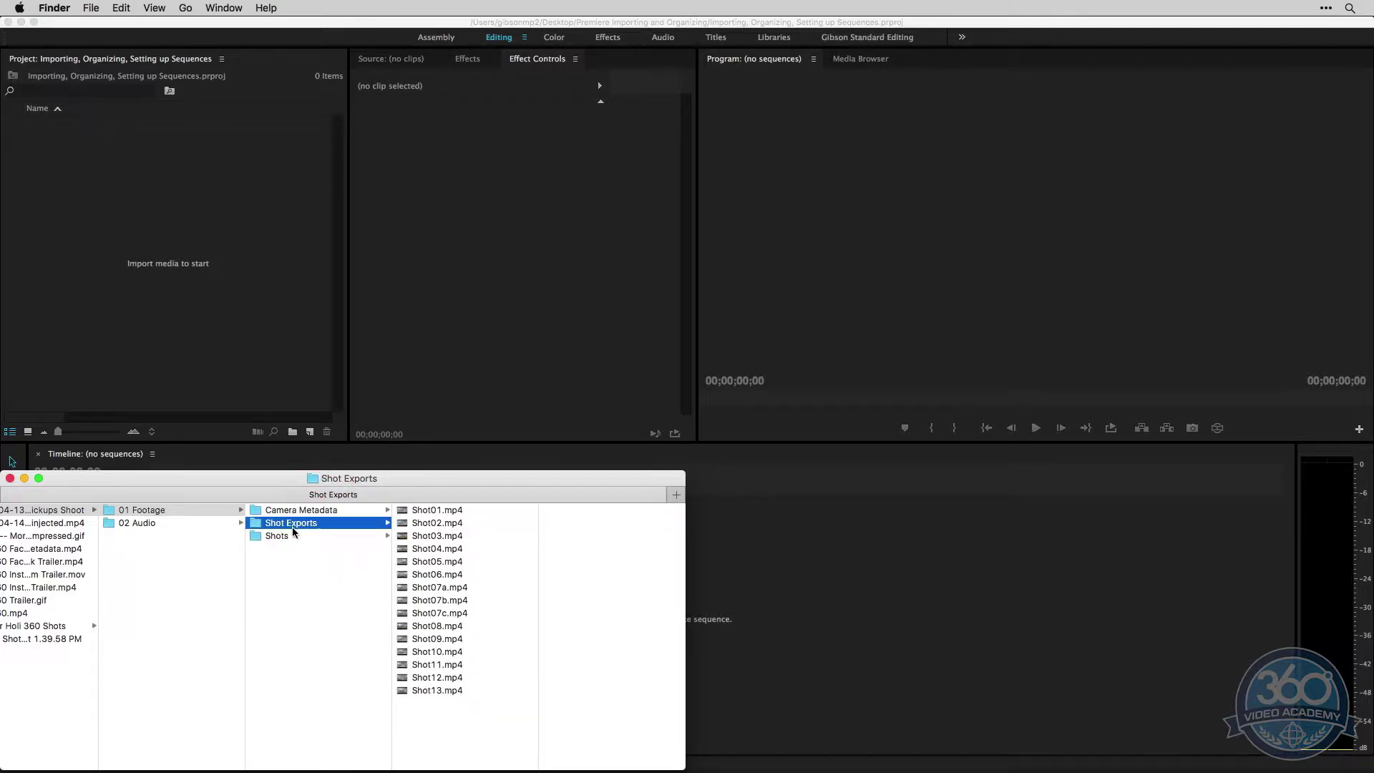
click(478, 511)
click(455, 525)
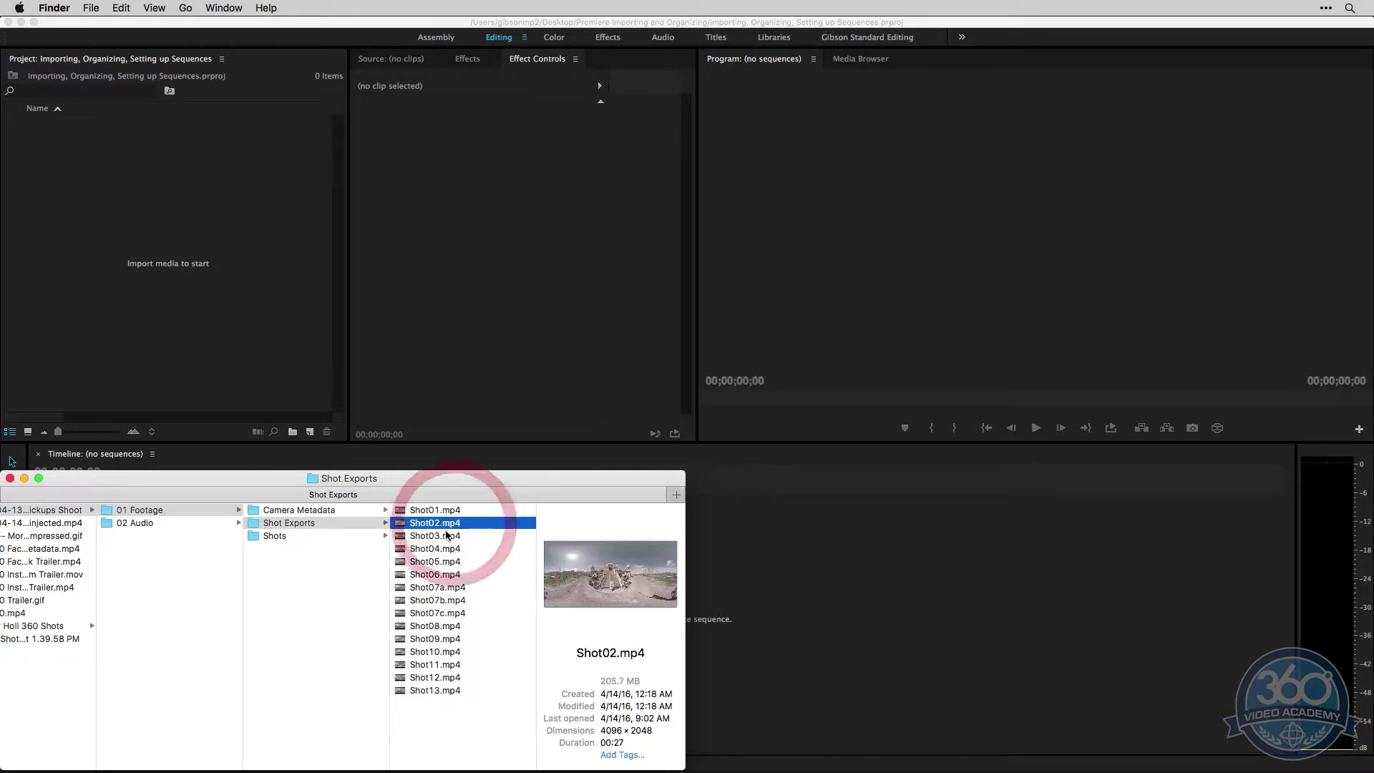
click(450, 536)
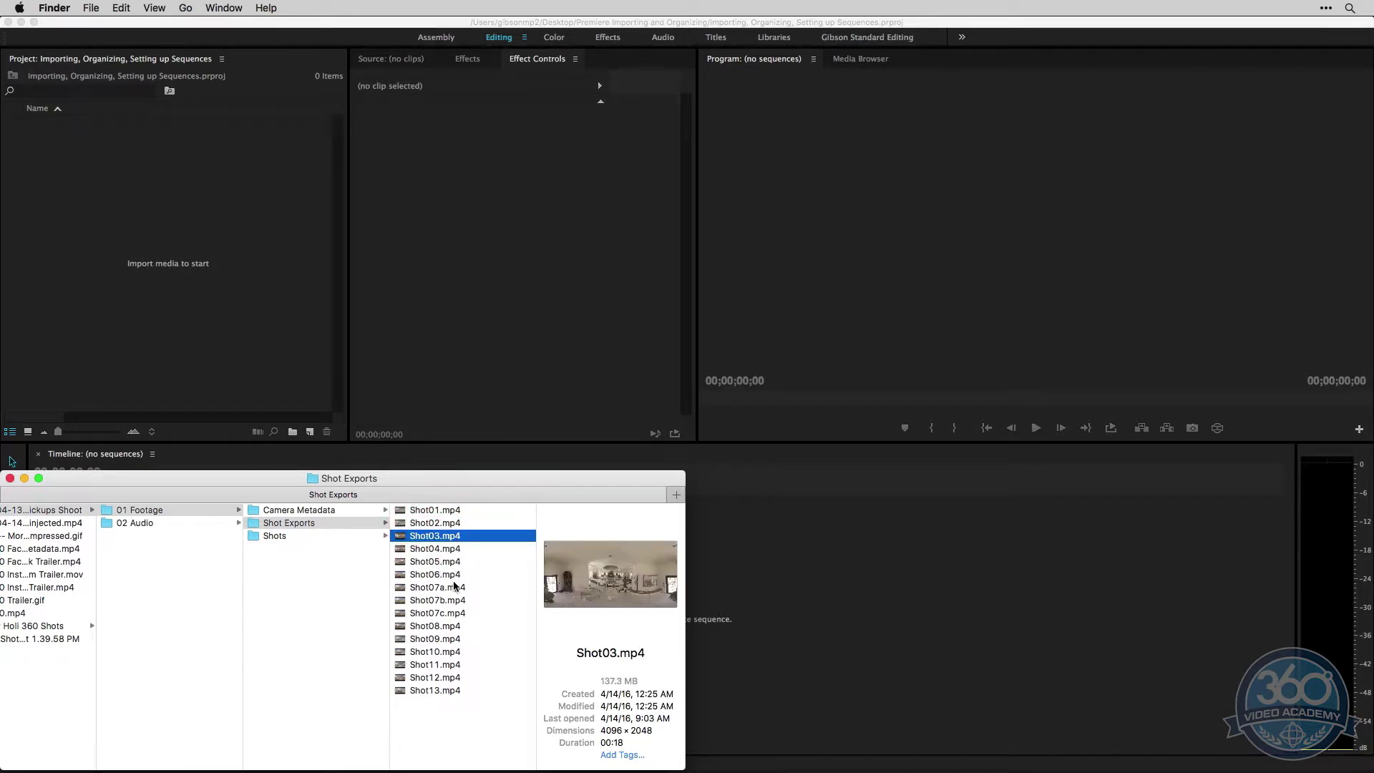
click(438, 548)
key(super+a)
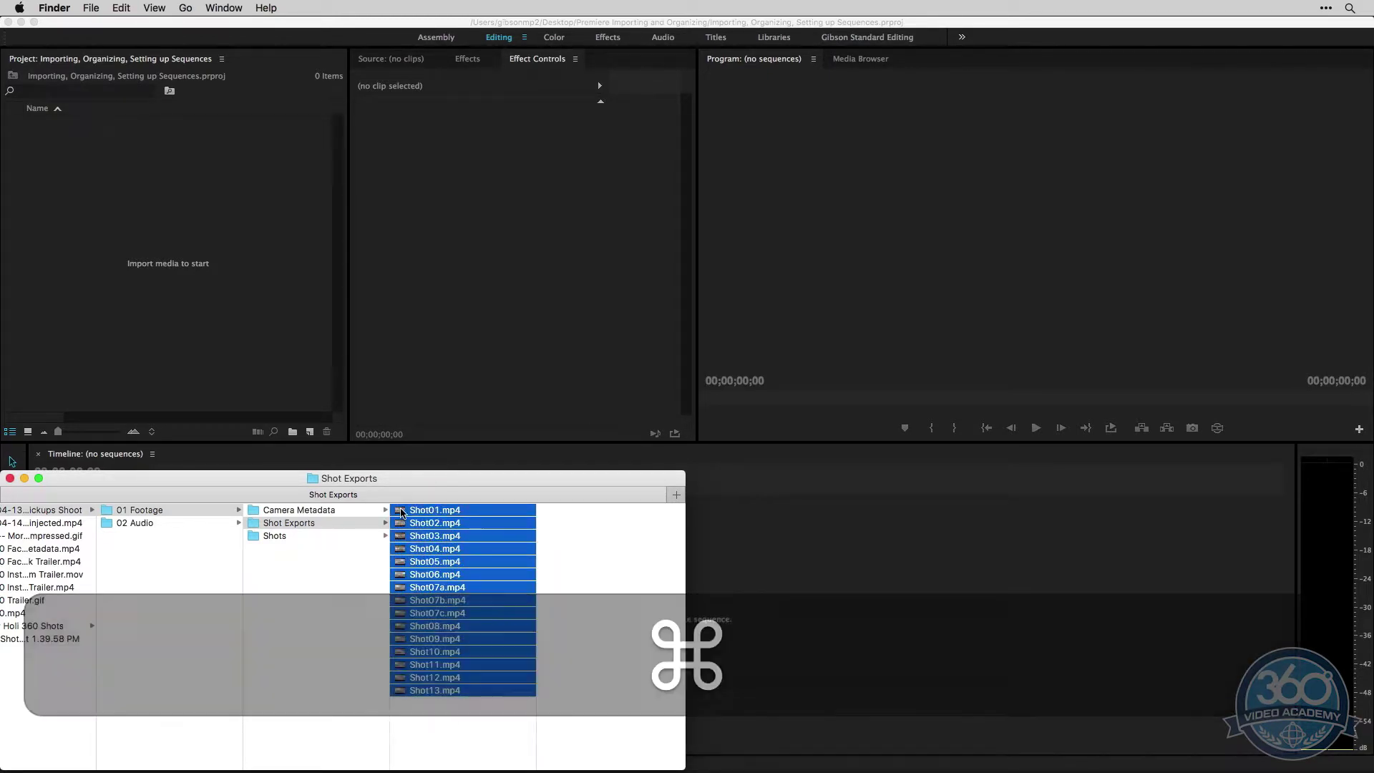
drag(404, 517, 256, 358)
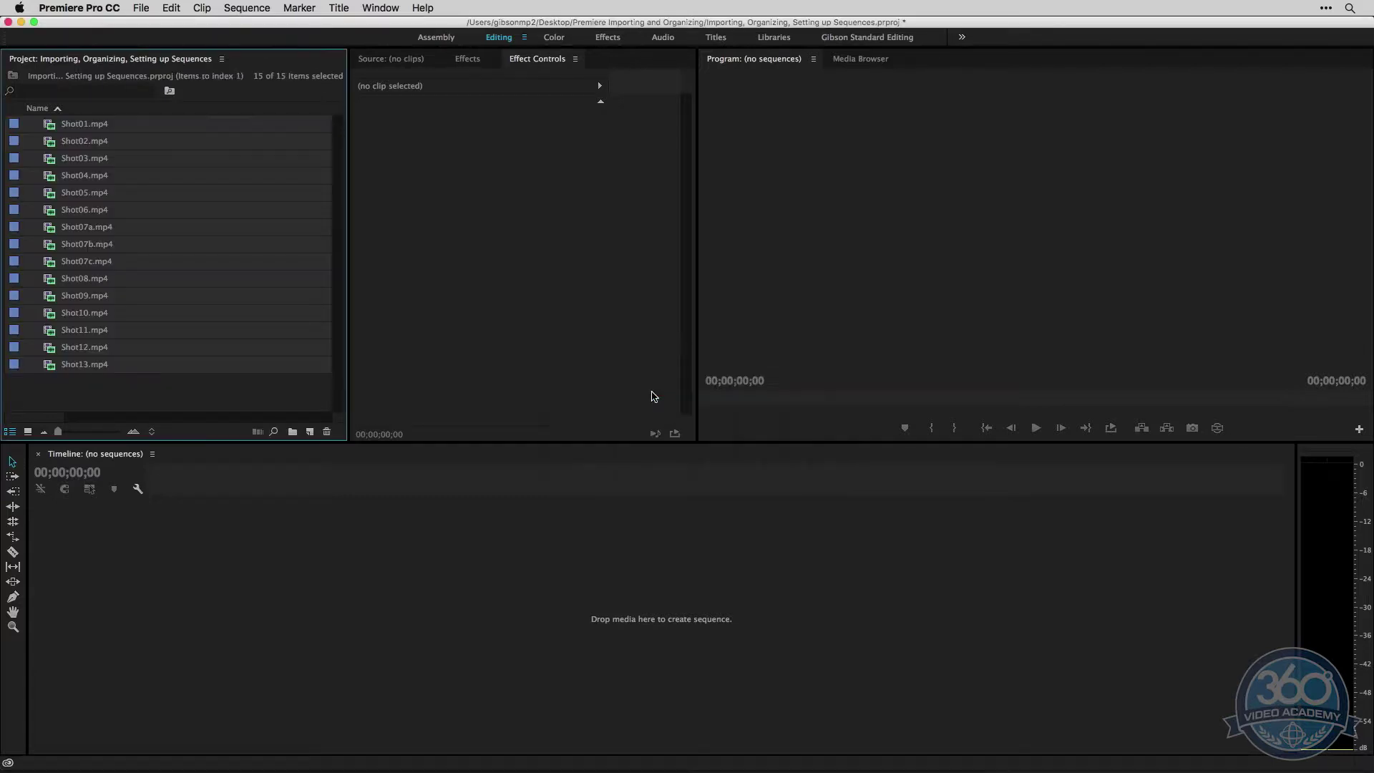
click(136, 388)
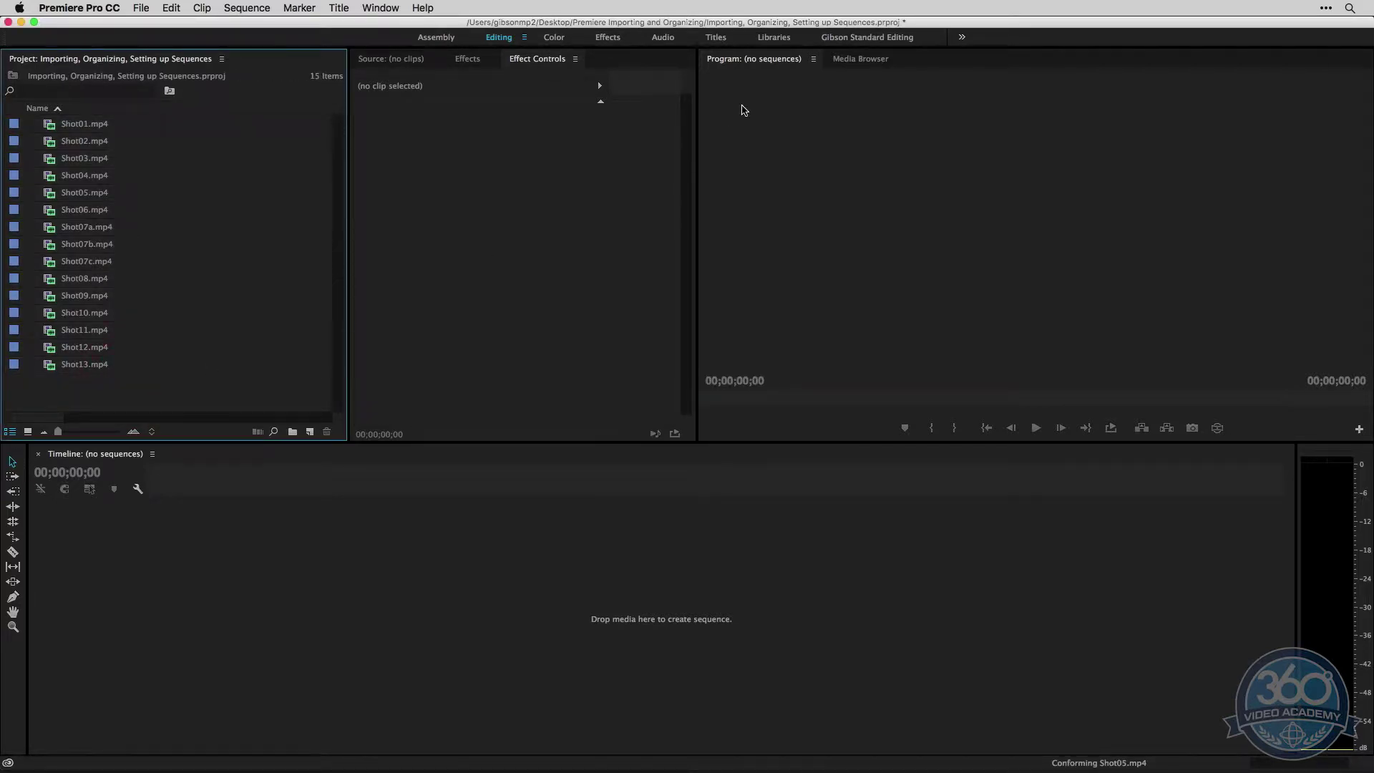
Browse in the Media Browser to the Shot Exports folder inside 01 Footage of the Holi 360 Pickups Shoot.
click(850, 60)
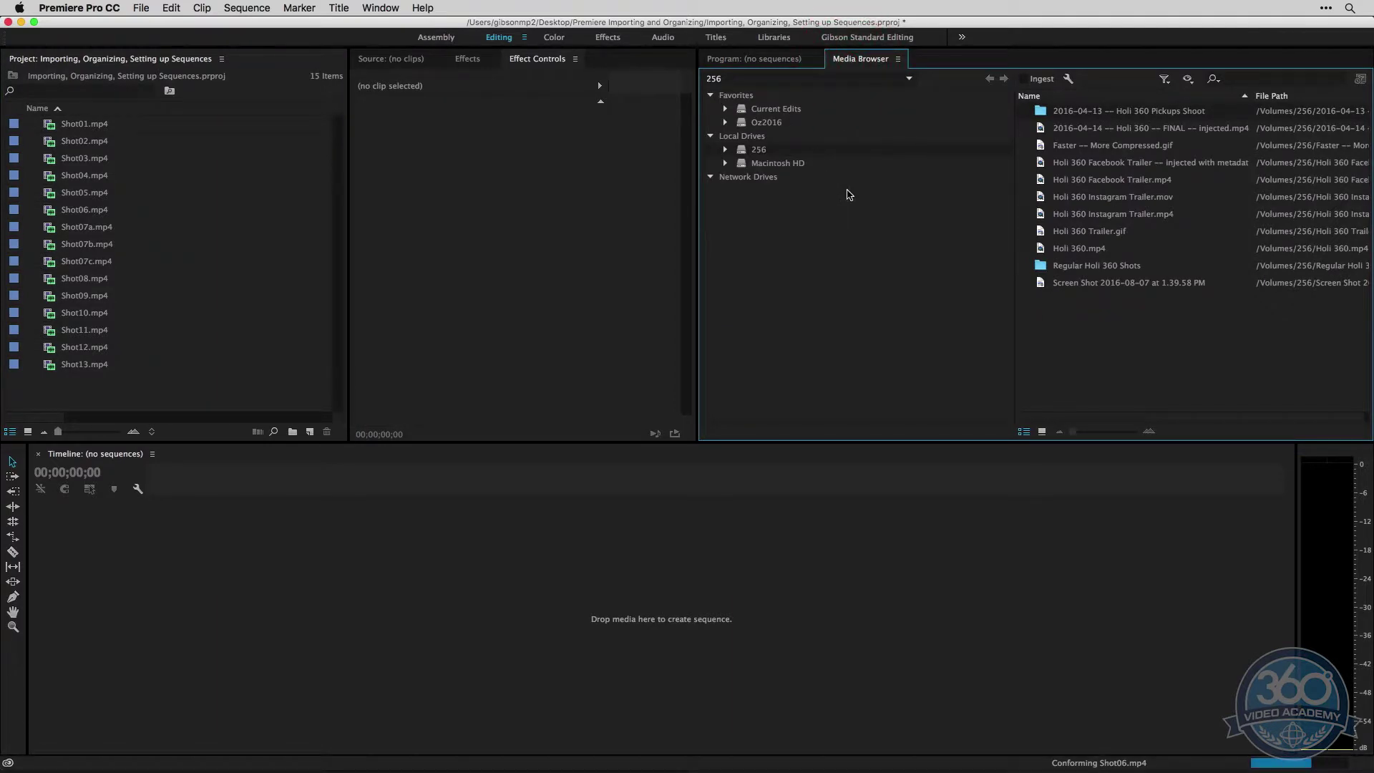
double_click(1039, 112)
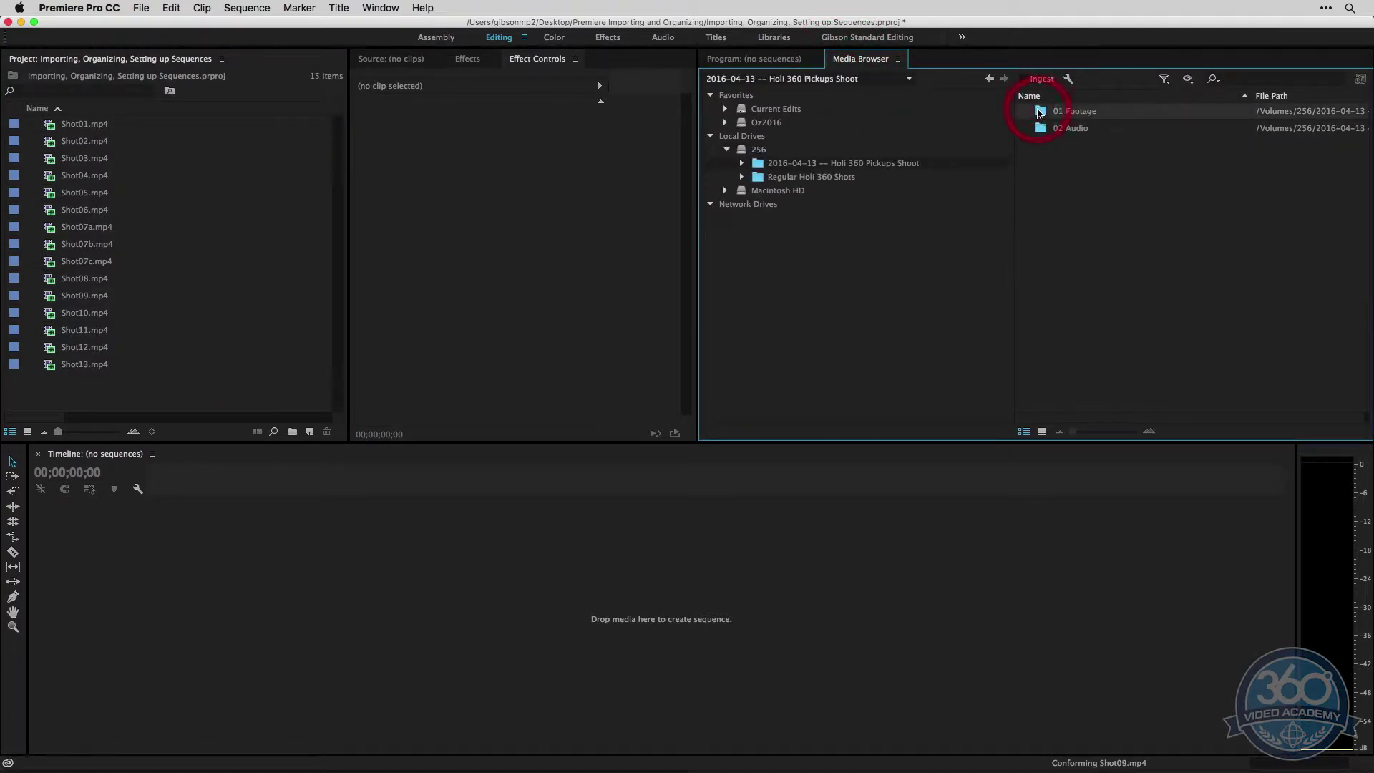
double_click(1039, 112)
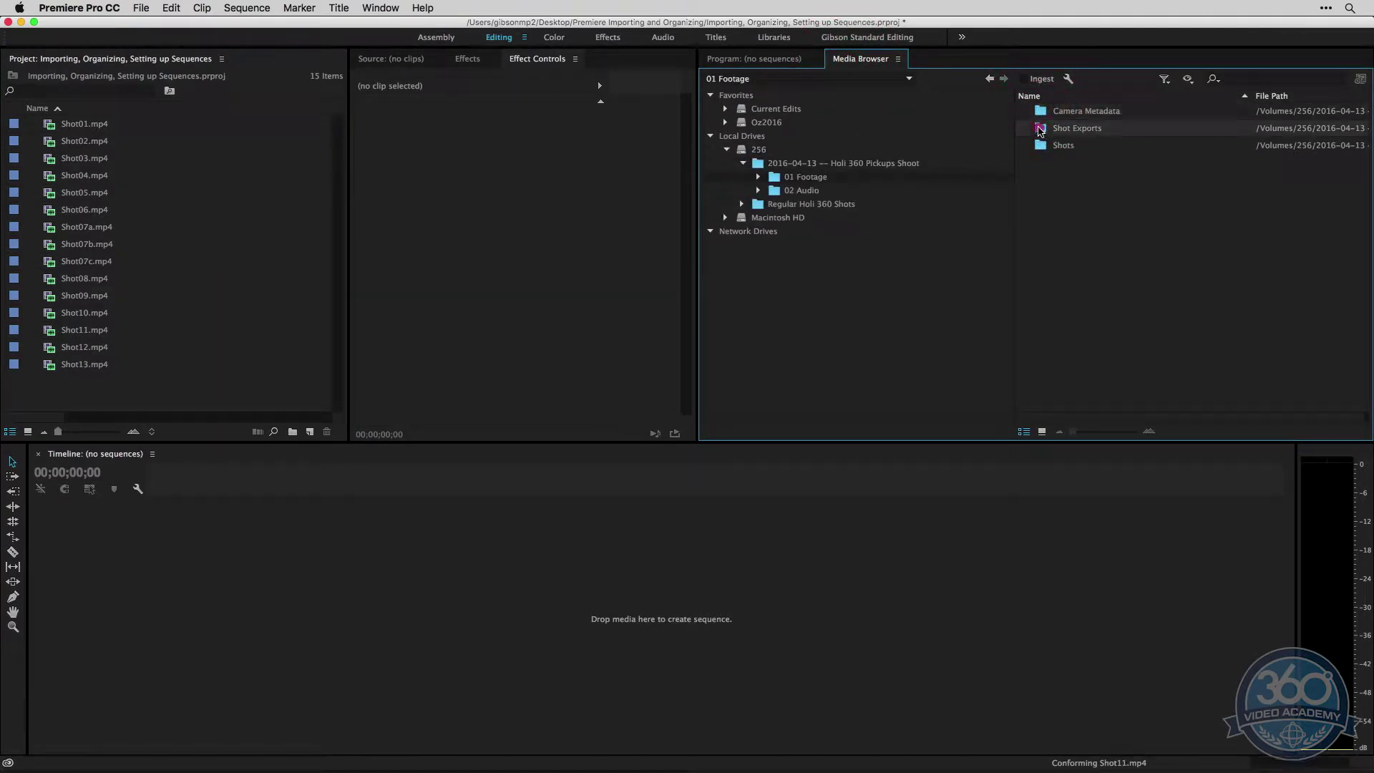
double_click(1040, 129)
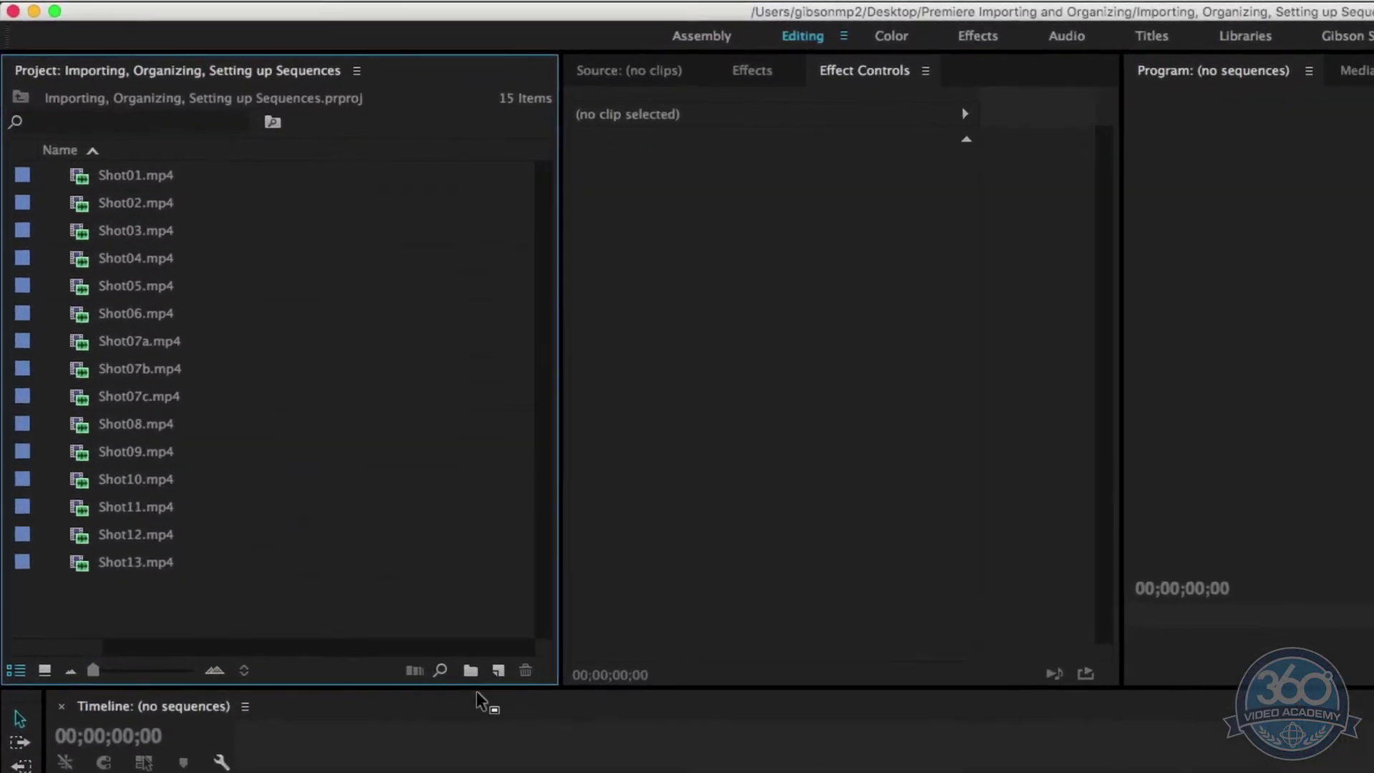
Create a project bin named "00 Sequences", keeping the items sorted by name in ascending order.
click(470, 670)
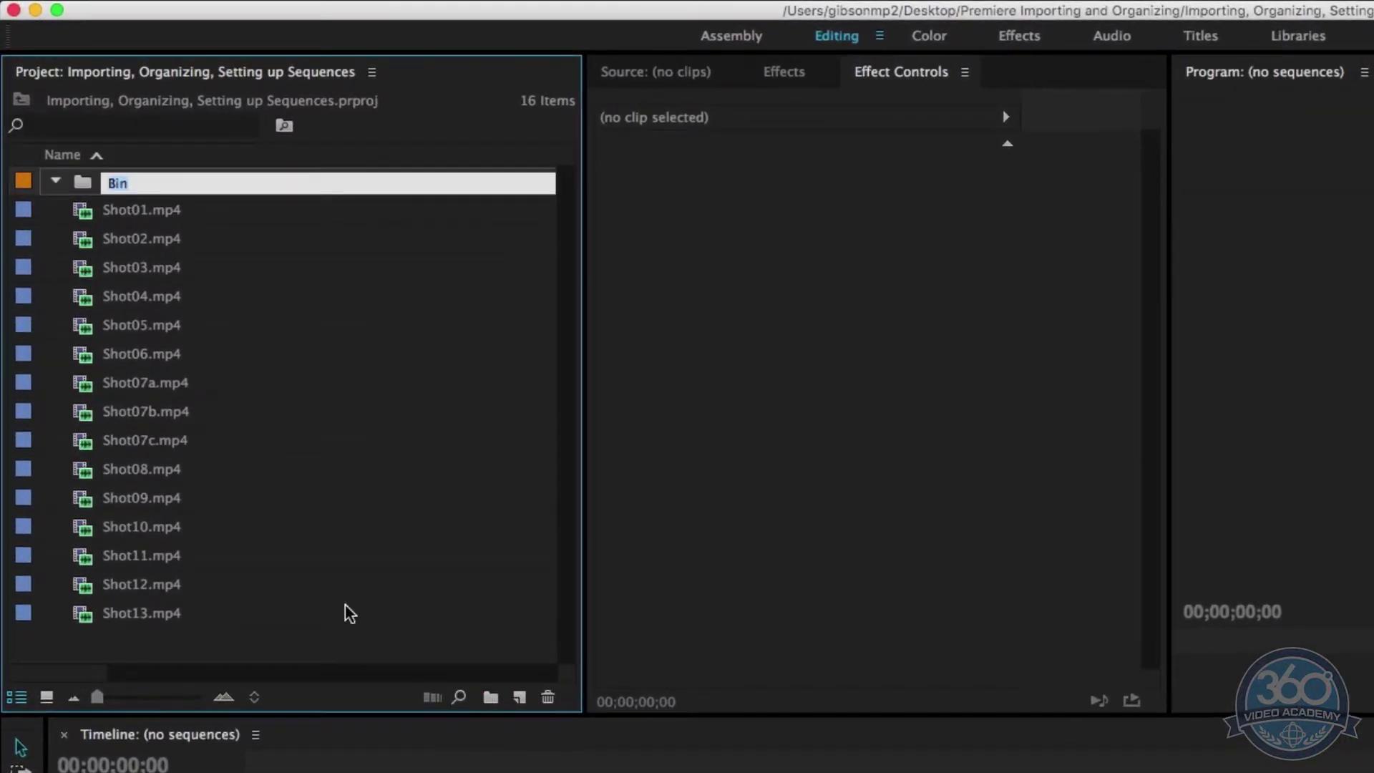
text(00 Sequences)
key(Tab)
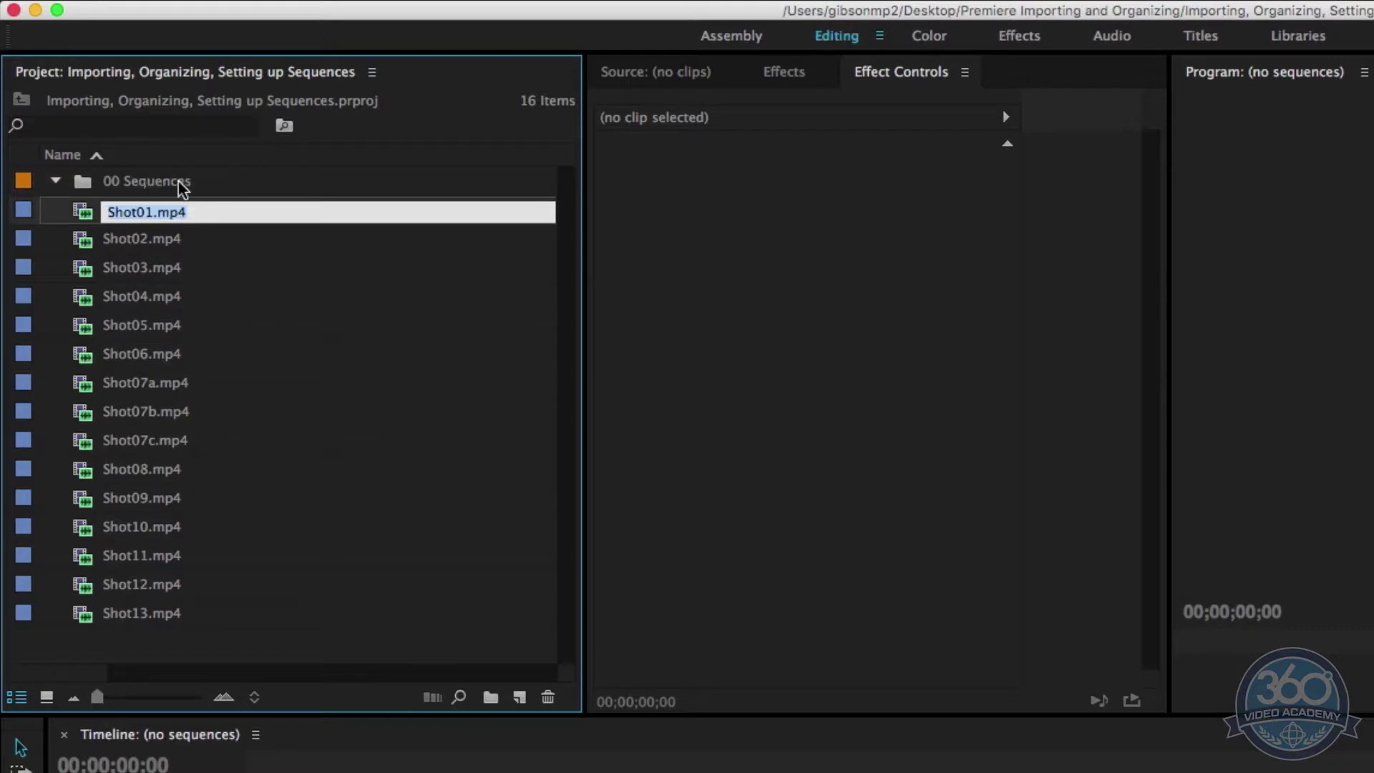
click(93, 154)
click(96, 152)
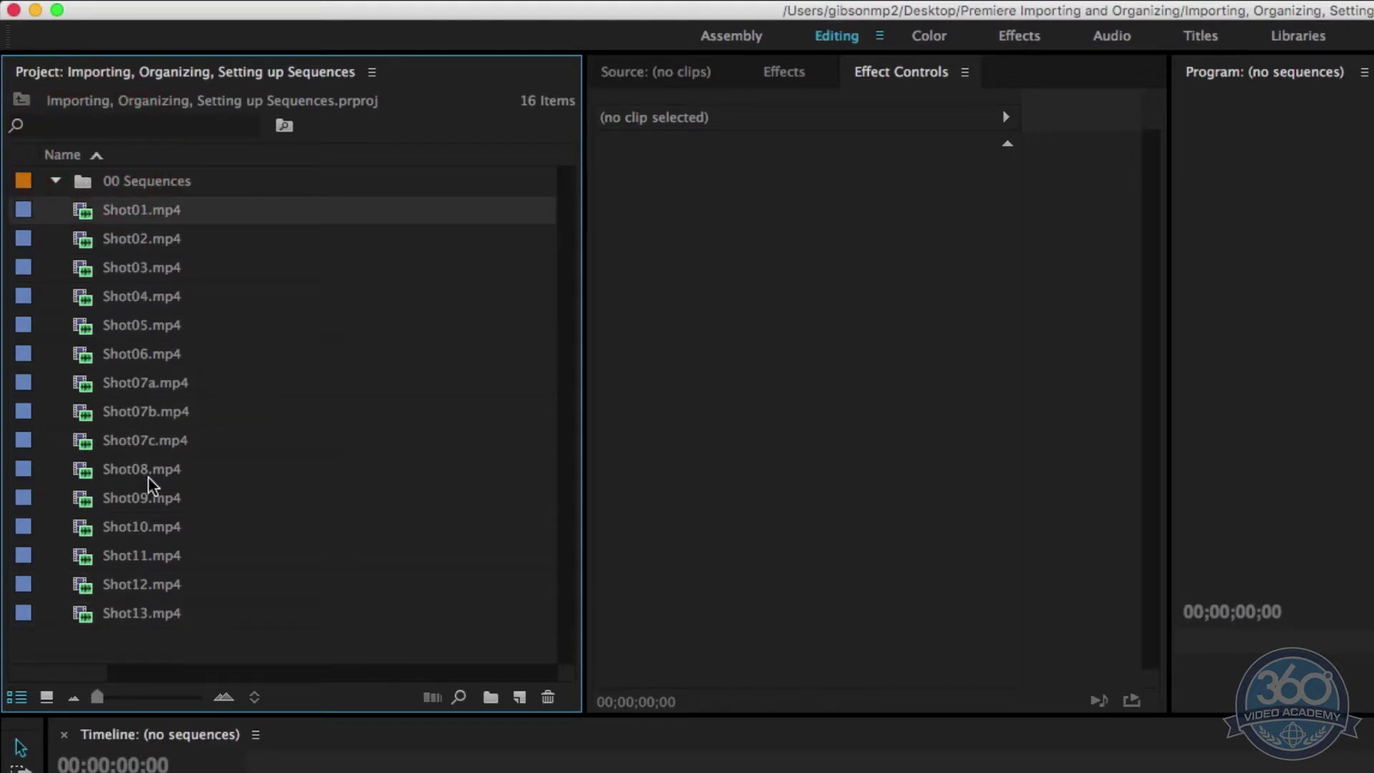
Create a second top-level bin in the project named "01 Footage".
click(431, 647)
click(491, 698)
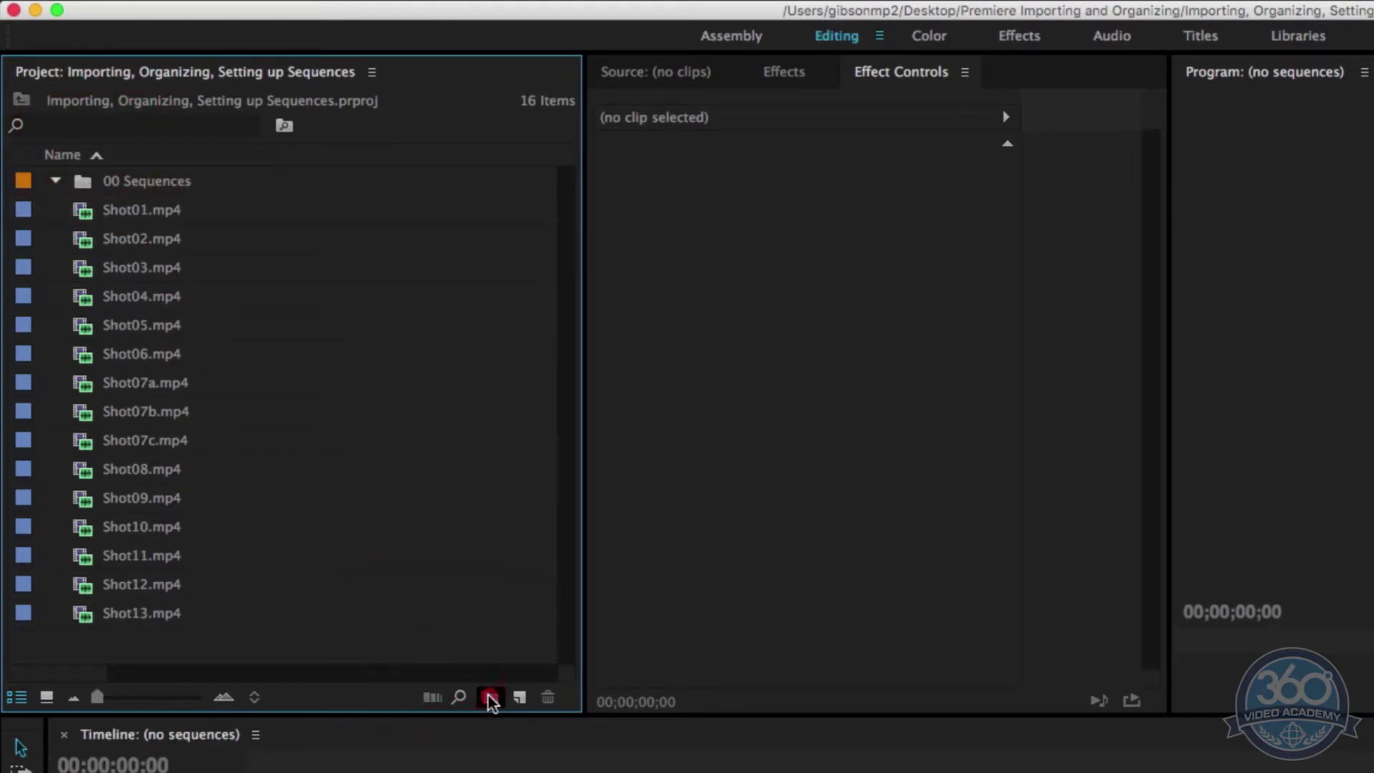
text(01 F)
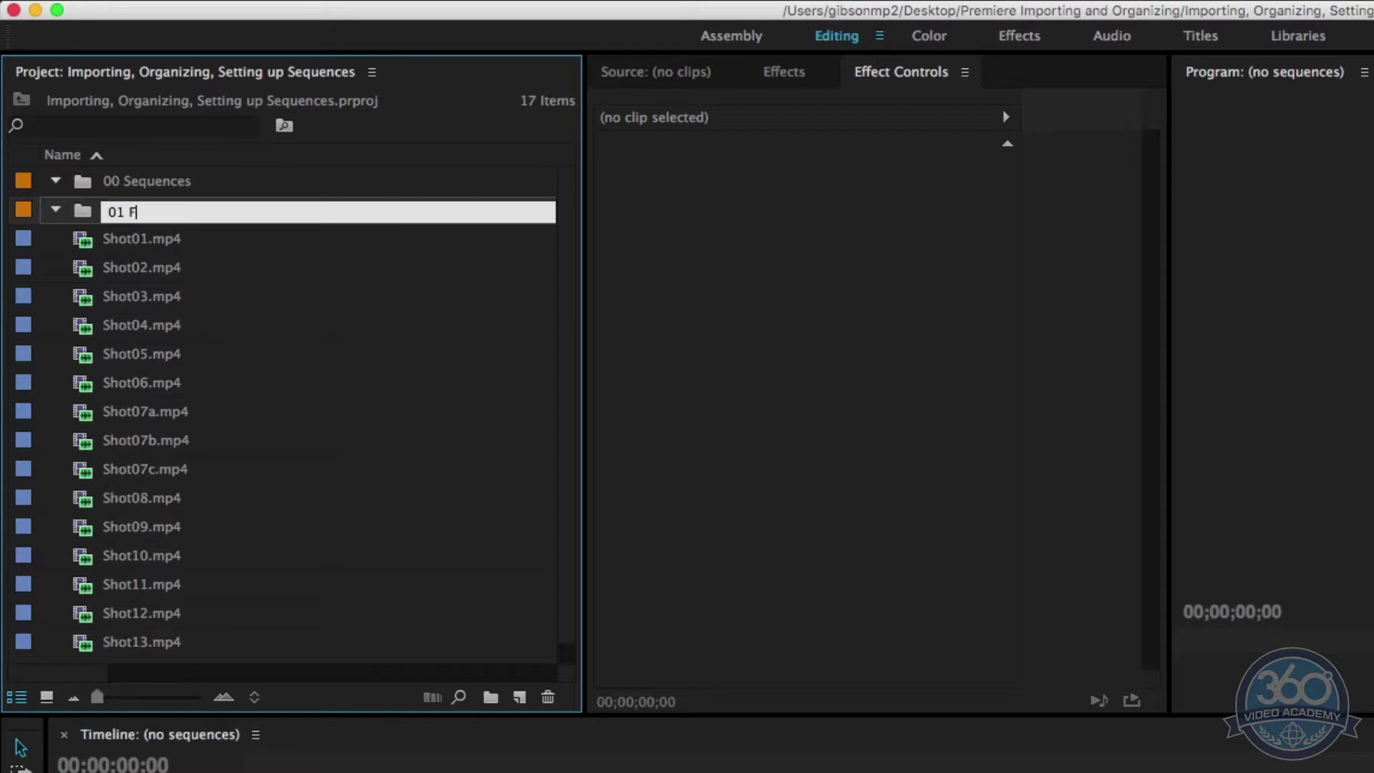
text(ootage)
key(Tab)
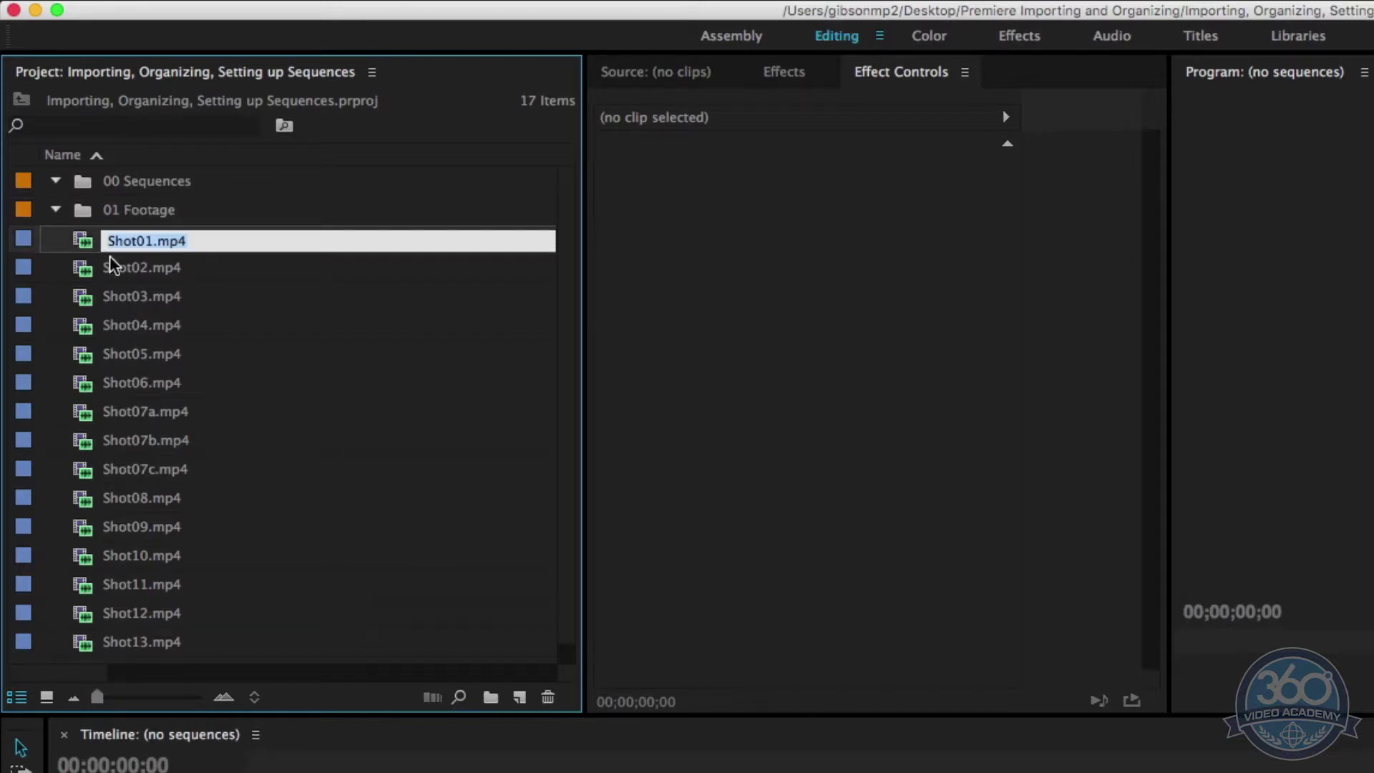
key(Tab)
Move all the clips from Shot01.mp4 to Shot13.mp4 into the 01 Footage bin and collapse it.
click(156, 235)
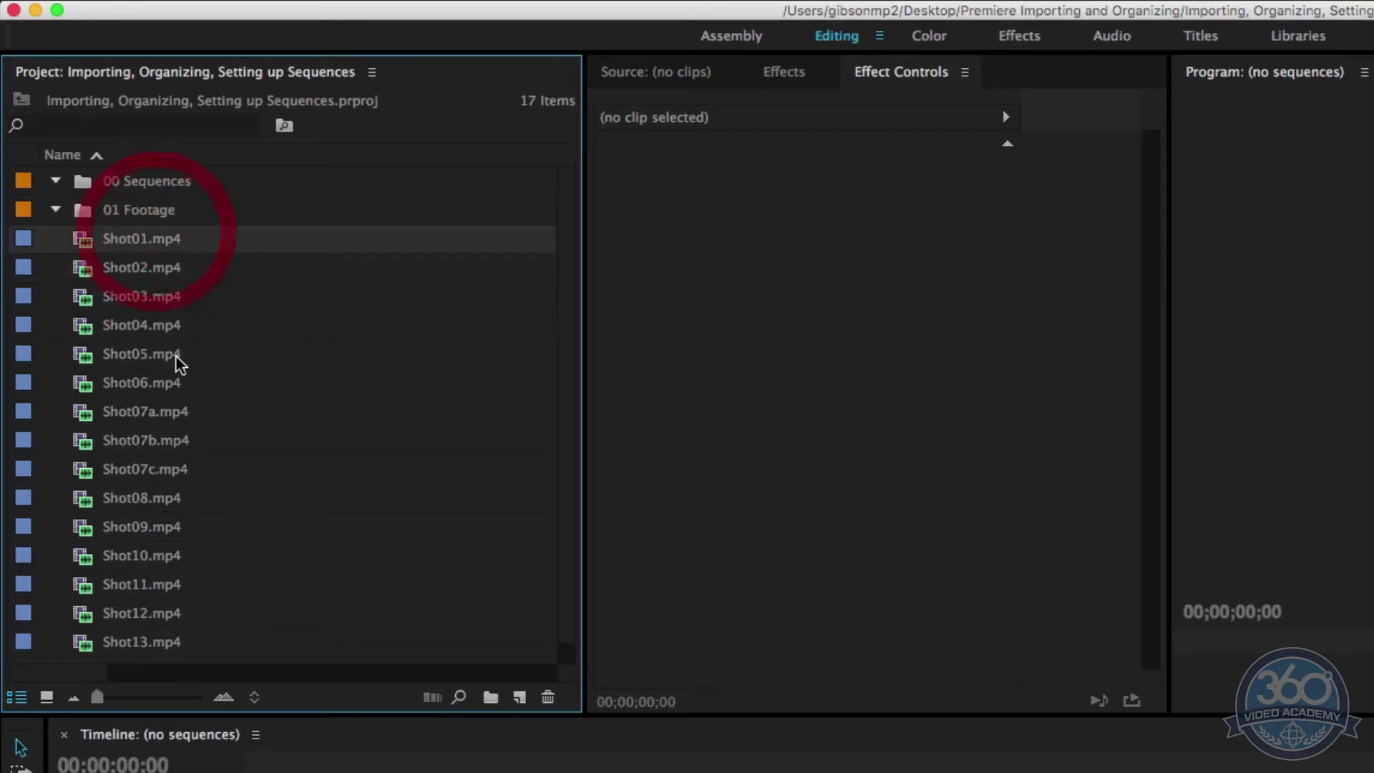
shift+click(176, 642)
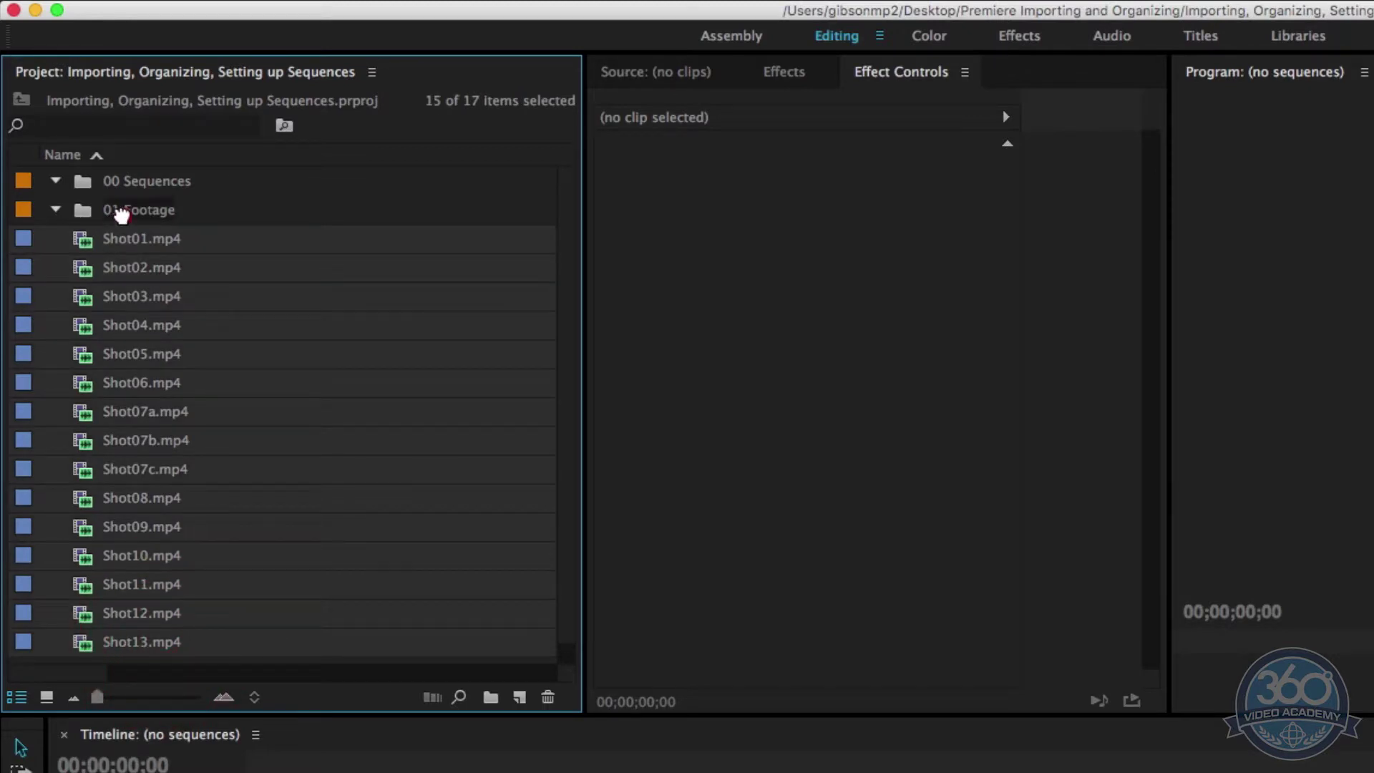
drag(121, 214, 122, 214)
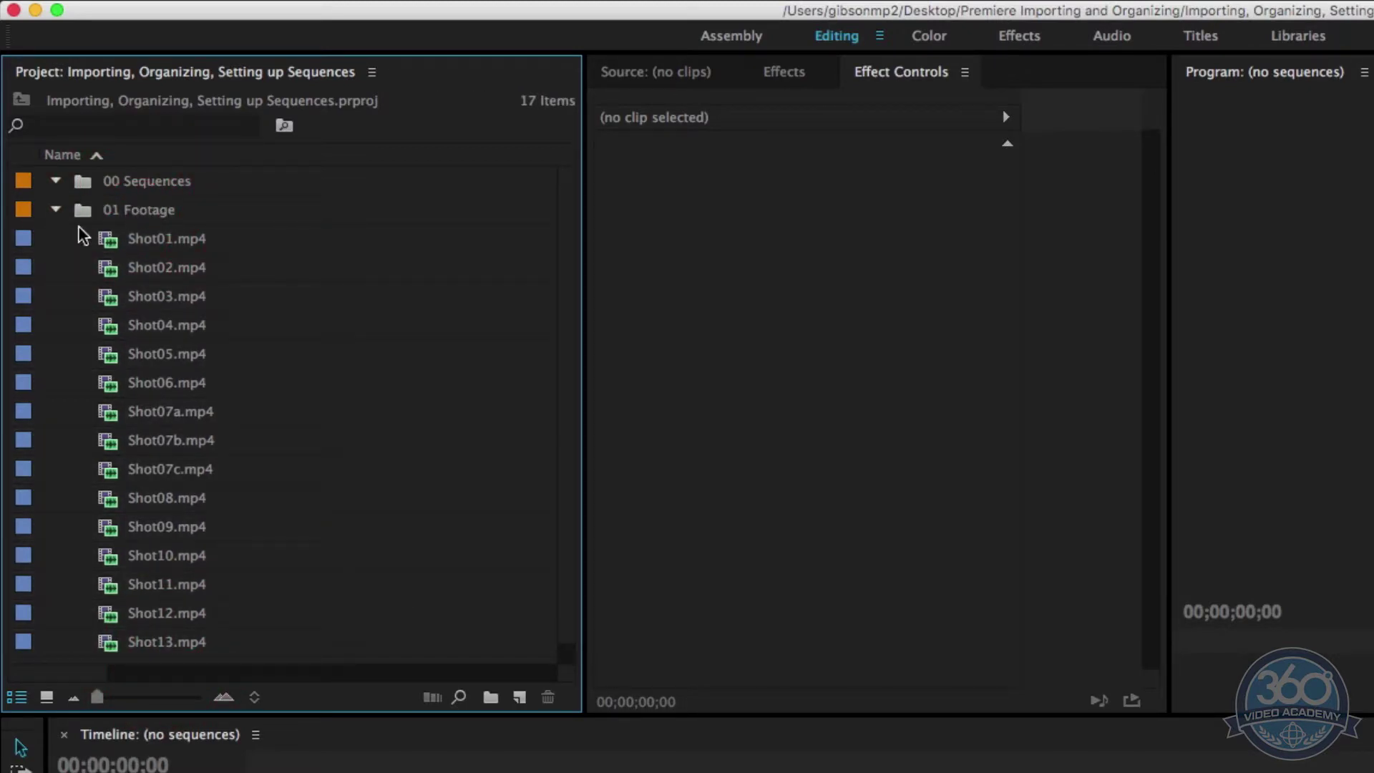
click(55, 210)
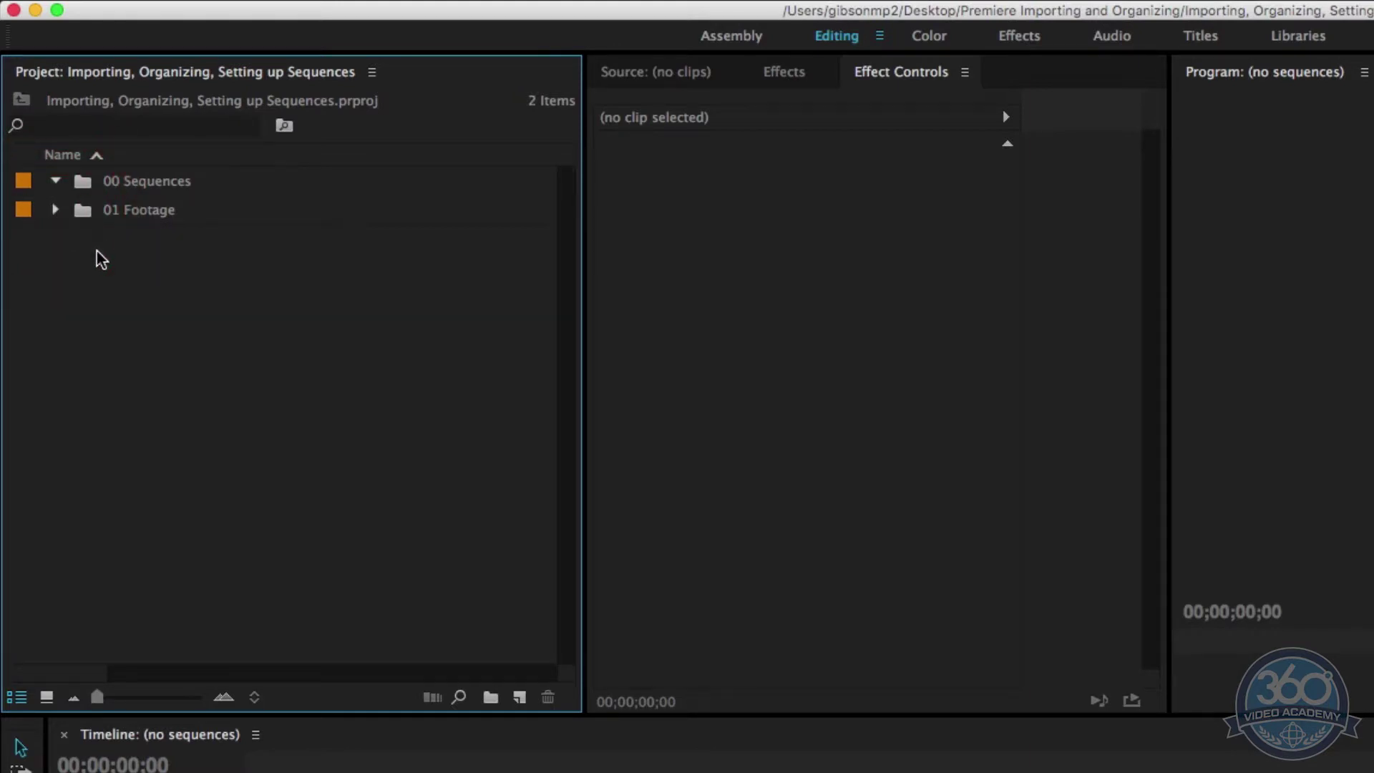
Create two more top-level bins in the project named "02 Audio" and "03 GFX".
click(191, 299)
click(487, 696)
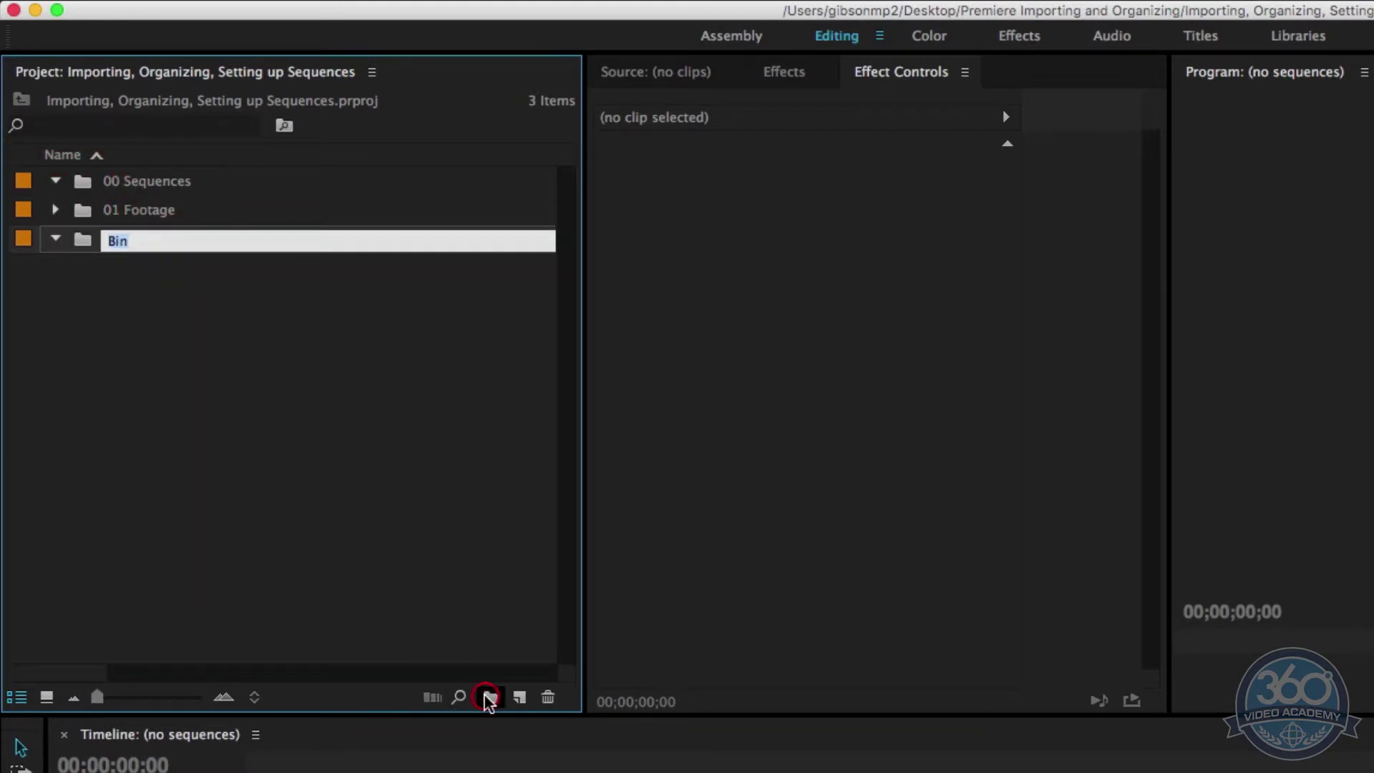
text(02 Audio)
key(Return)
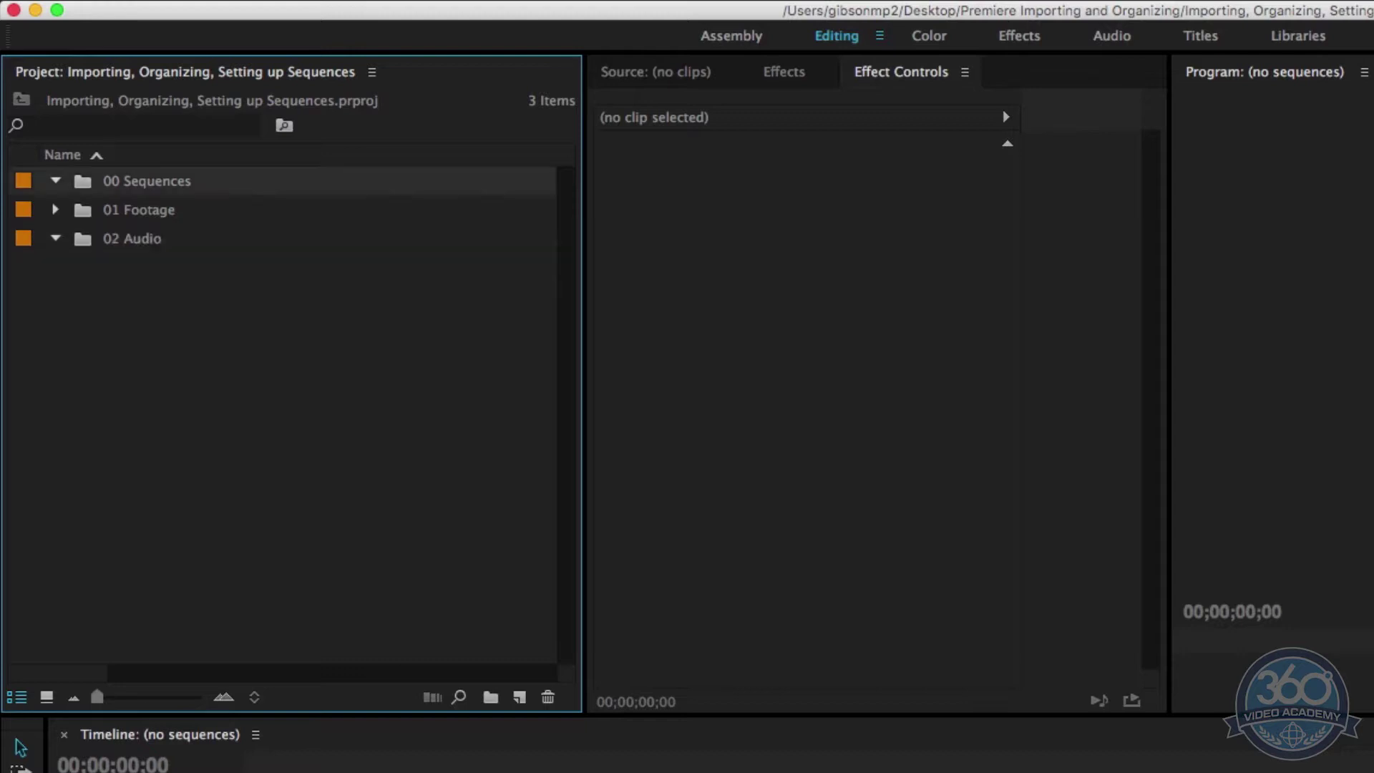
click(430, 512)
click(491, 697)
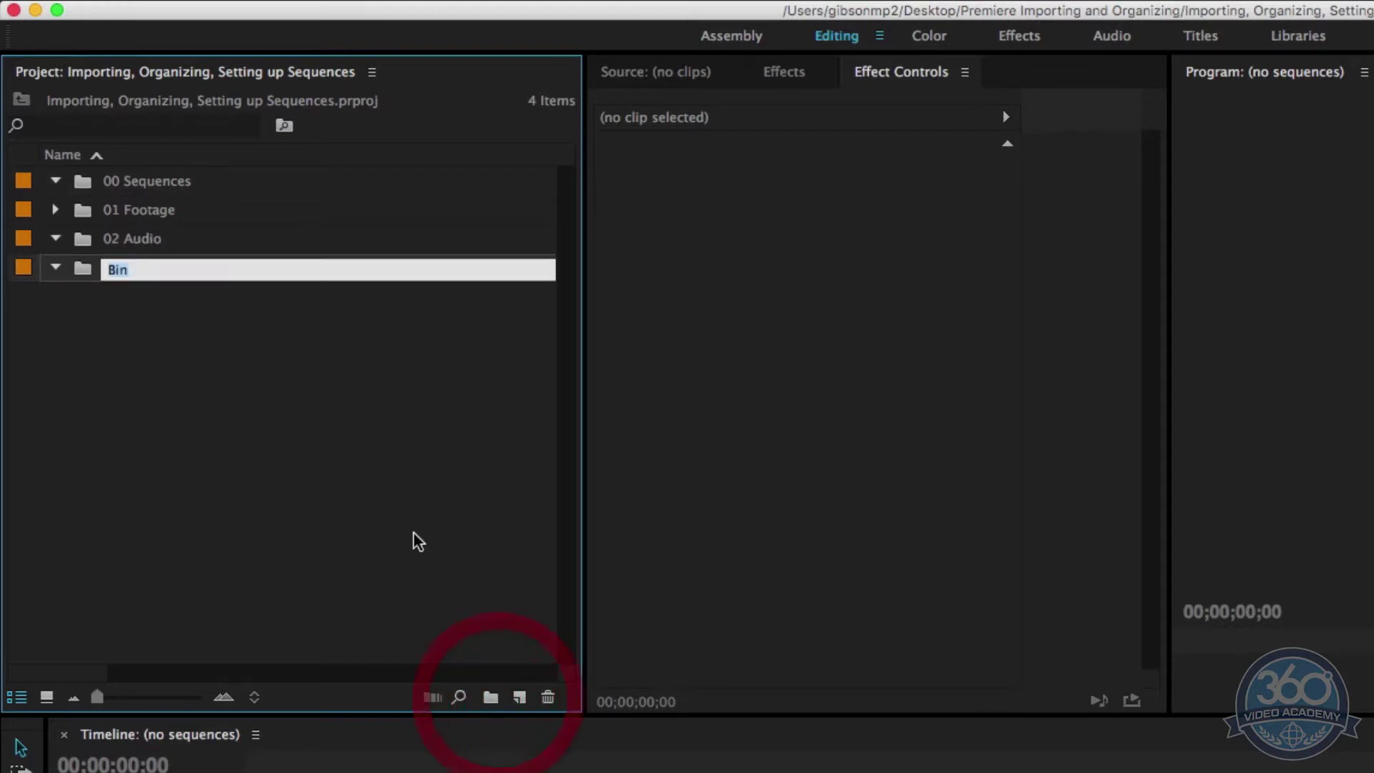
text(03 GFX)
key(Return)
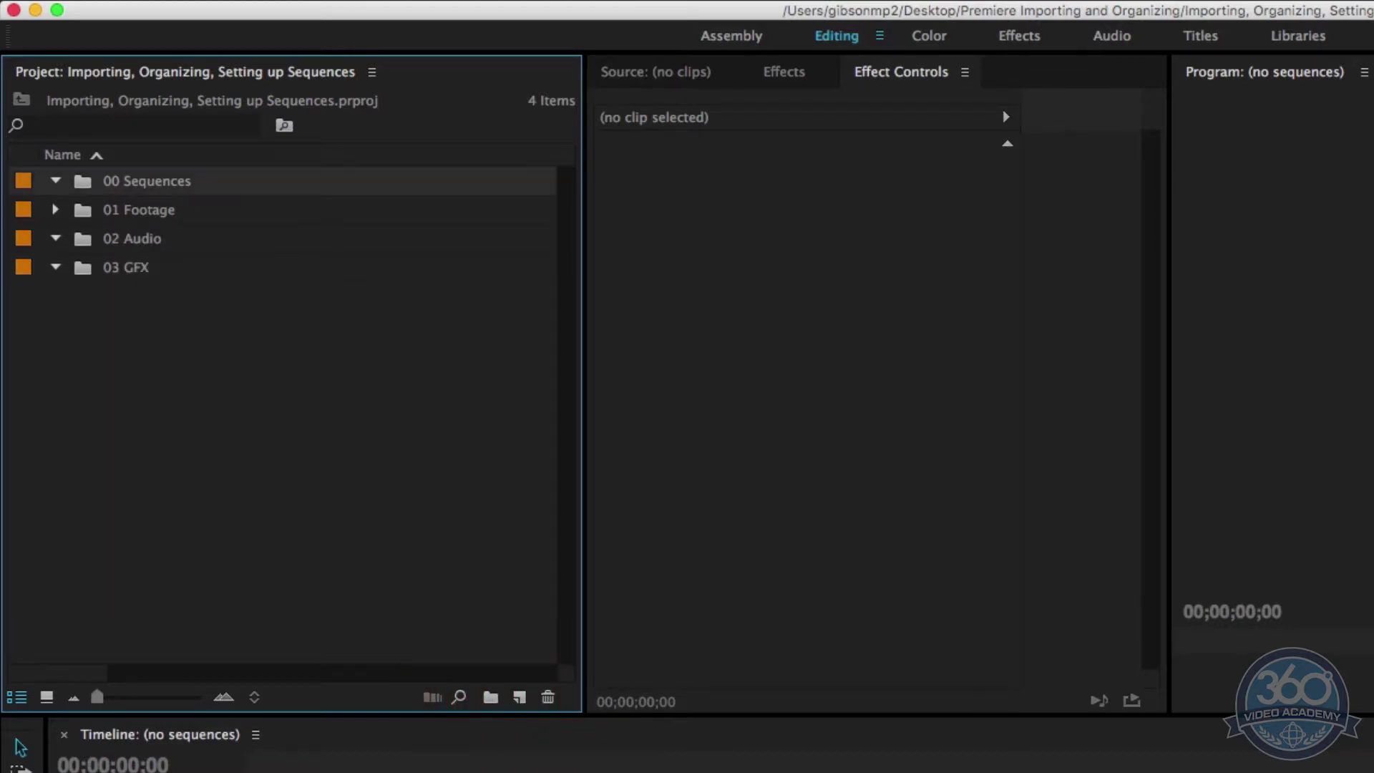
click(152, 351)
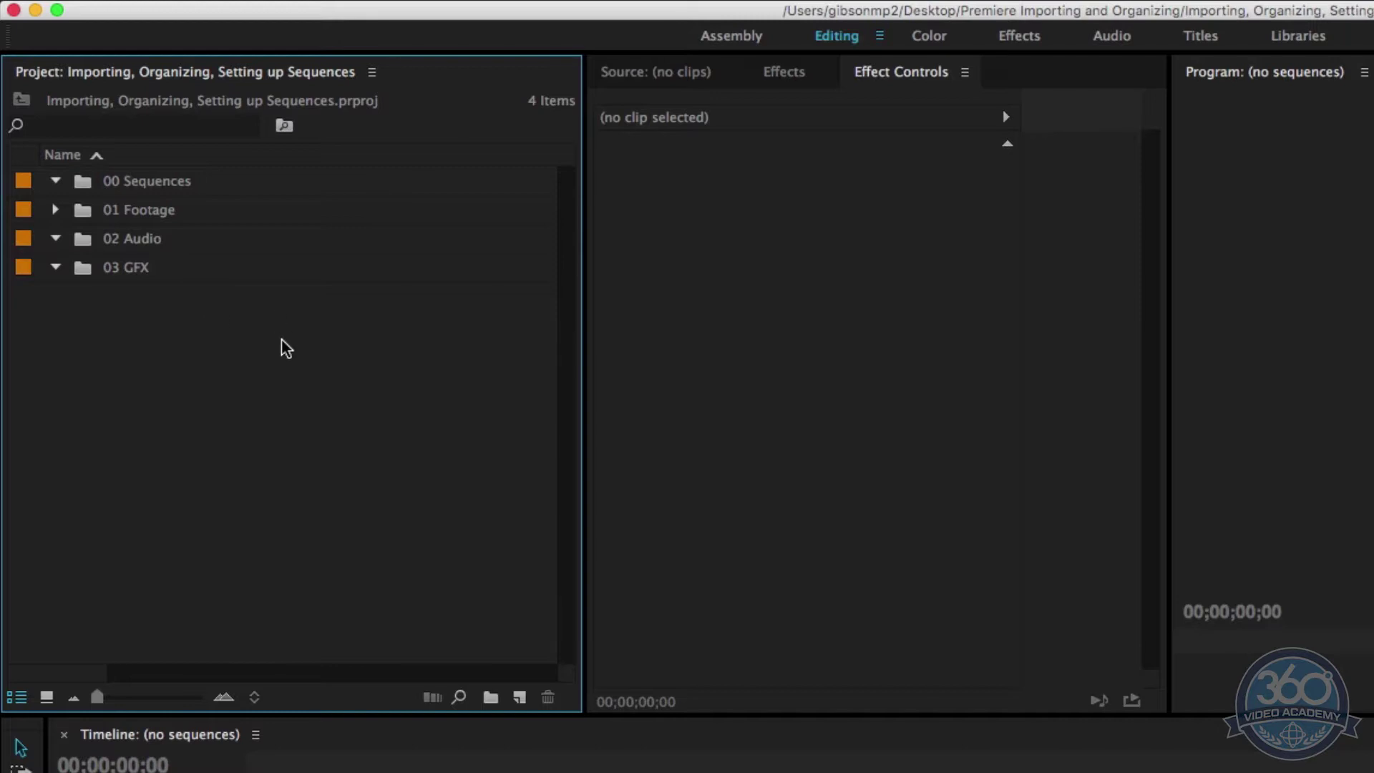
Expand the 01 Footage bin to view the shot clips inside it.
drag(240, 354, 67, 165)
click(240, 372)
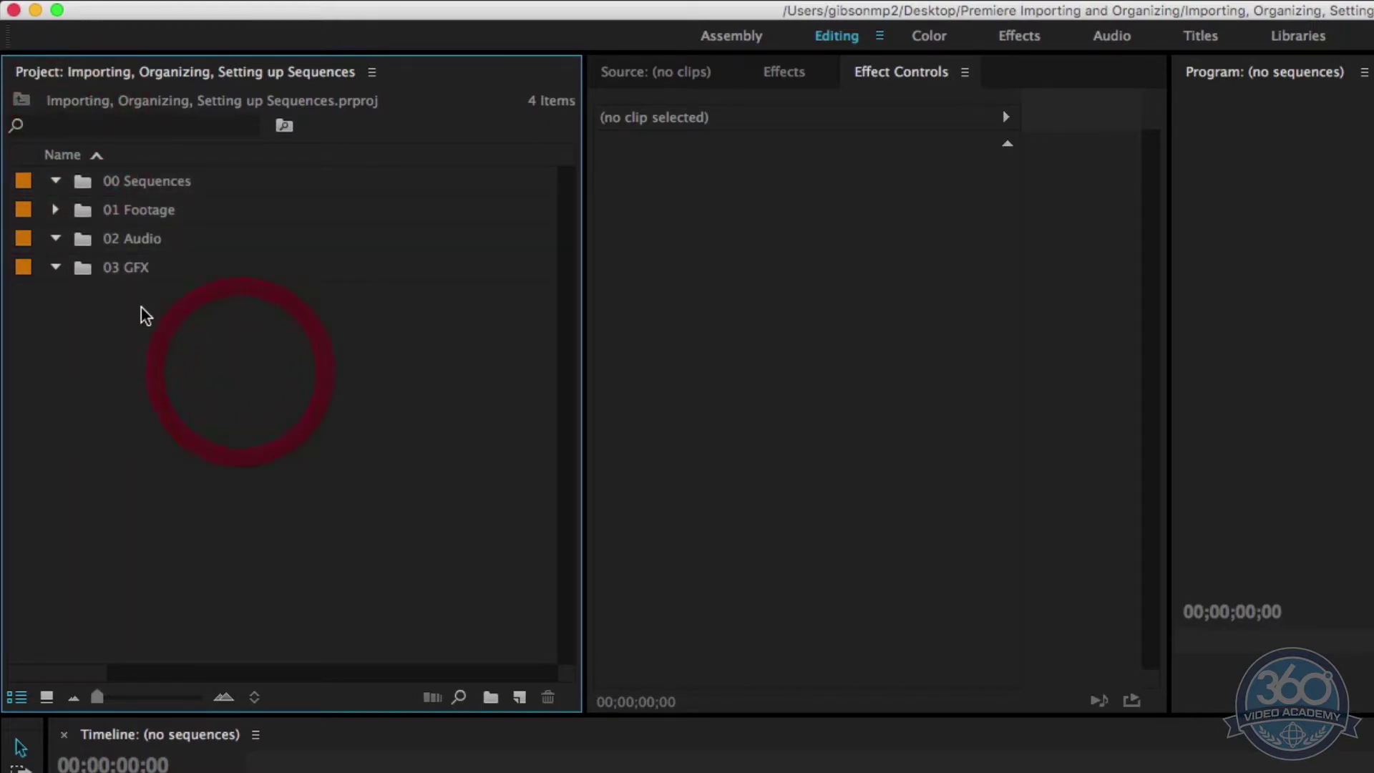
click(55, 210)
drag(203, 352, 113, 153)
click(154, 324)
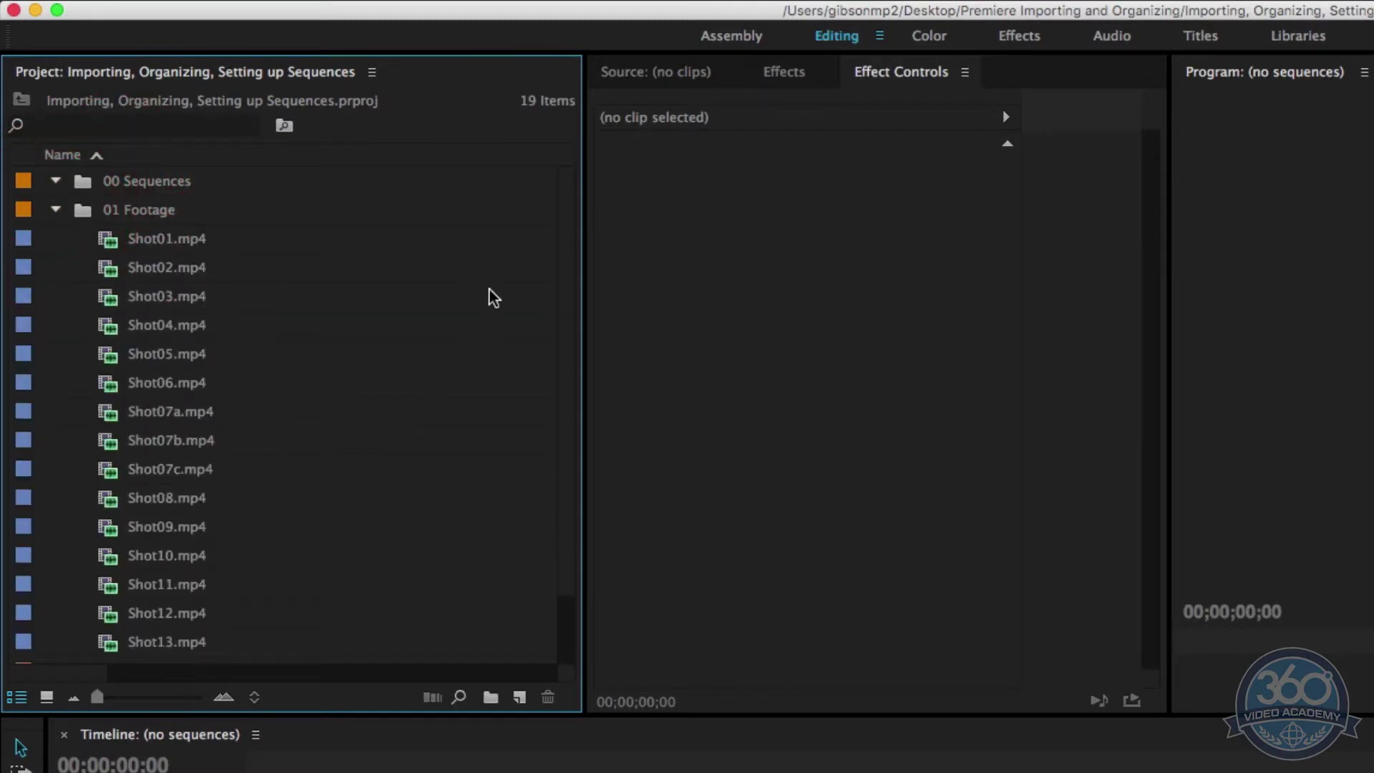
Open Shot01.mp4 from the 01 Footage bin in the Source monitor and scrub to 00:00:01:43.
double_click(172, 239)
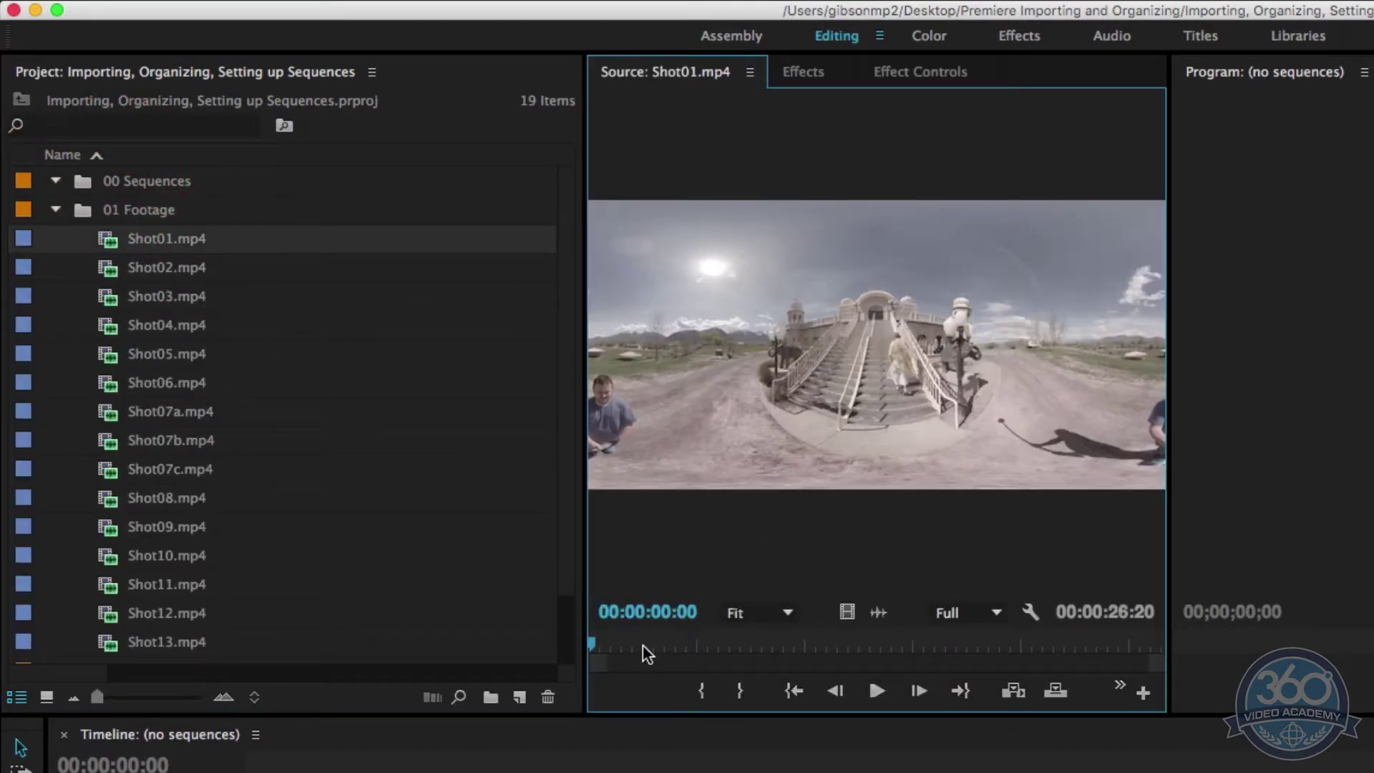
mouse_move(643, 646)
mouse_down()
mouse_move(782, 646)
mouse_move(625, 645)
mouse_up()
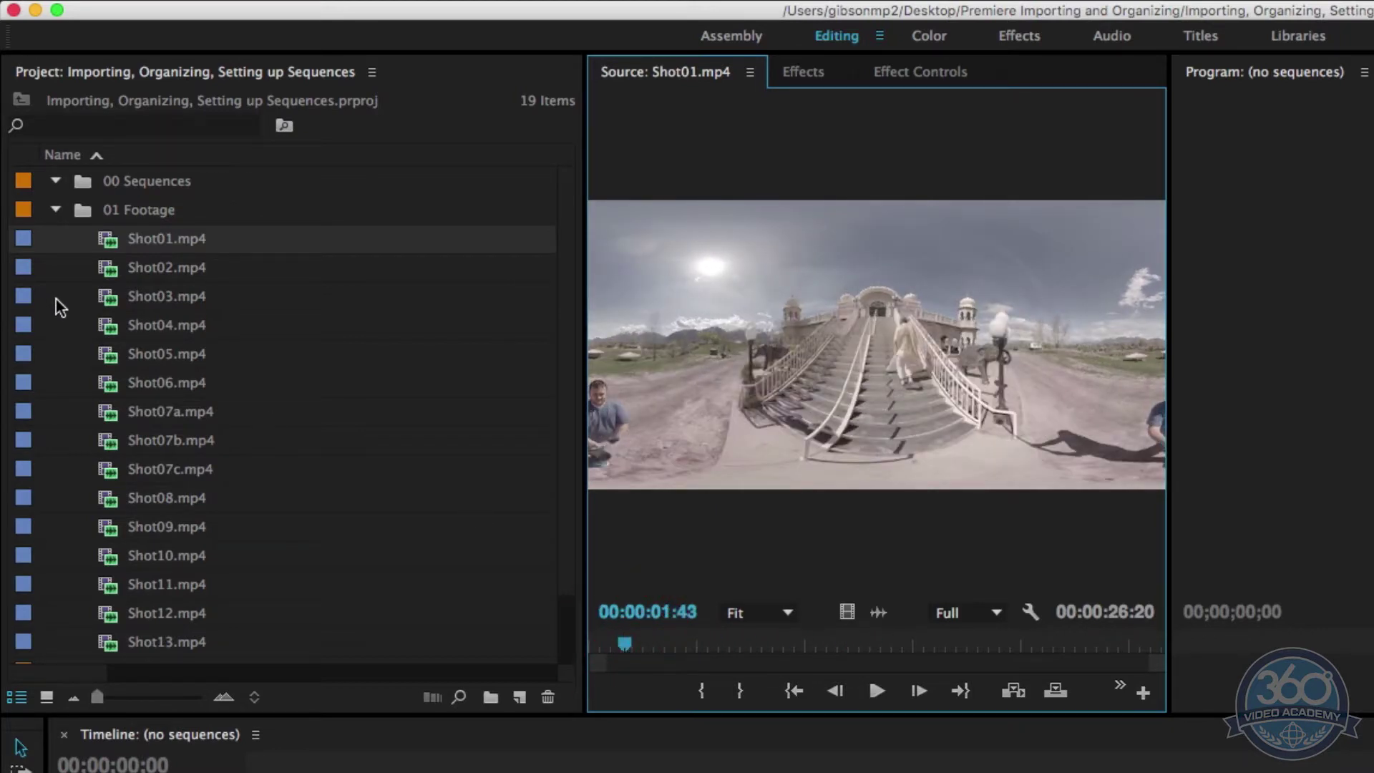
drag(108, 239, 141, 215)
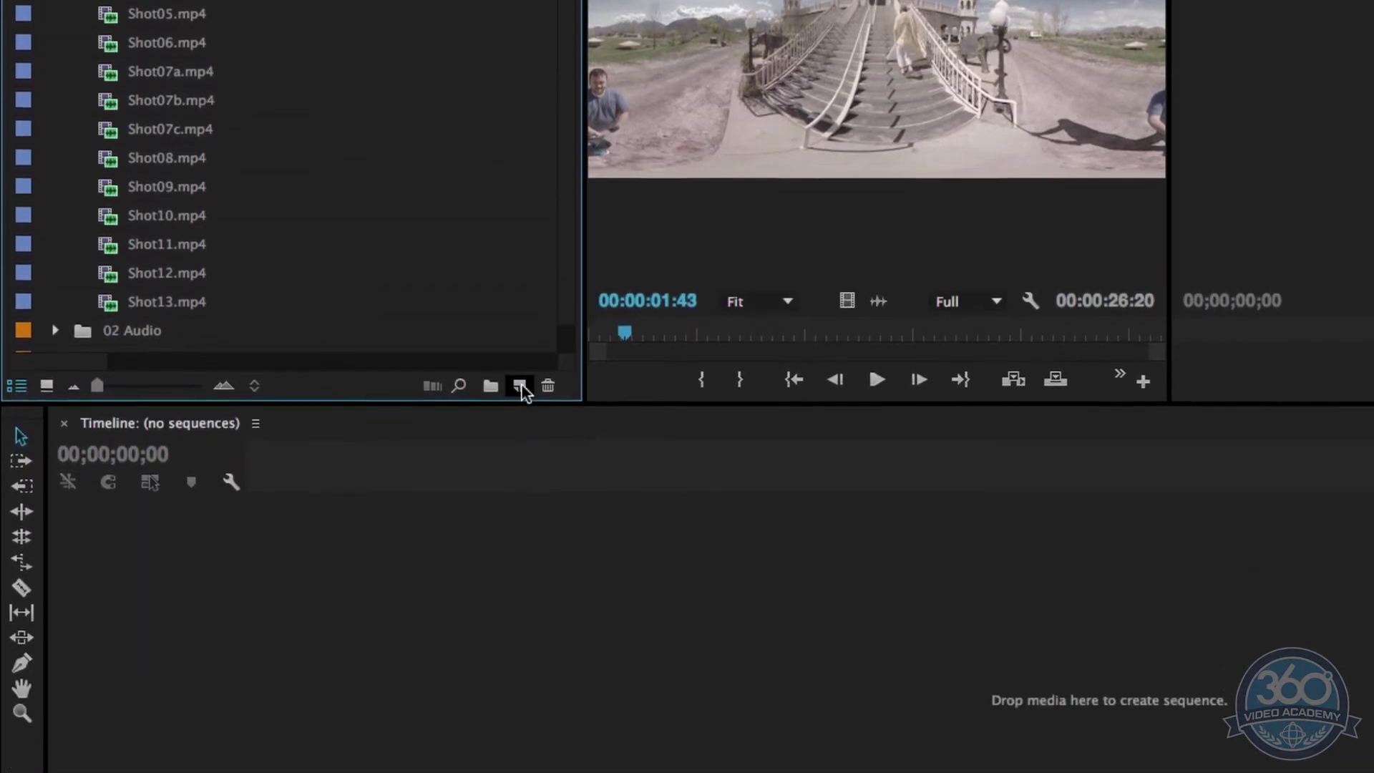
Examine the presets, settings and track options for a new sequence, and cancel without creating one.
click(520, 387)
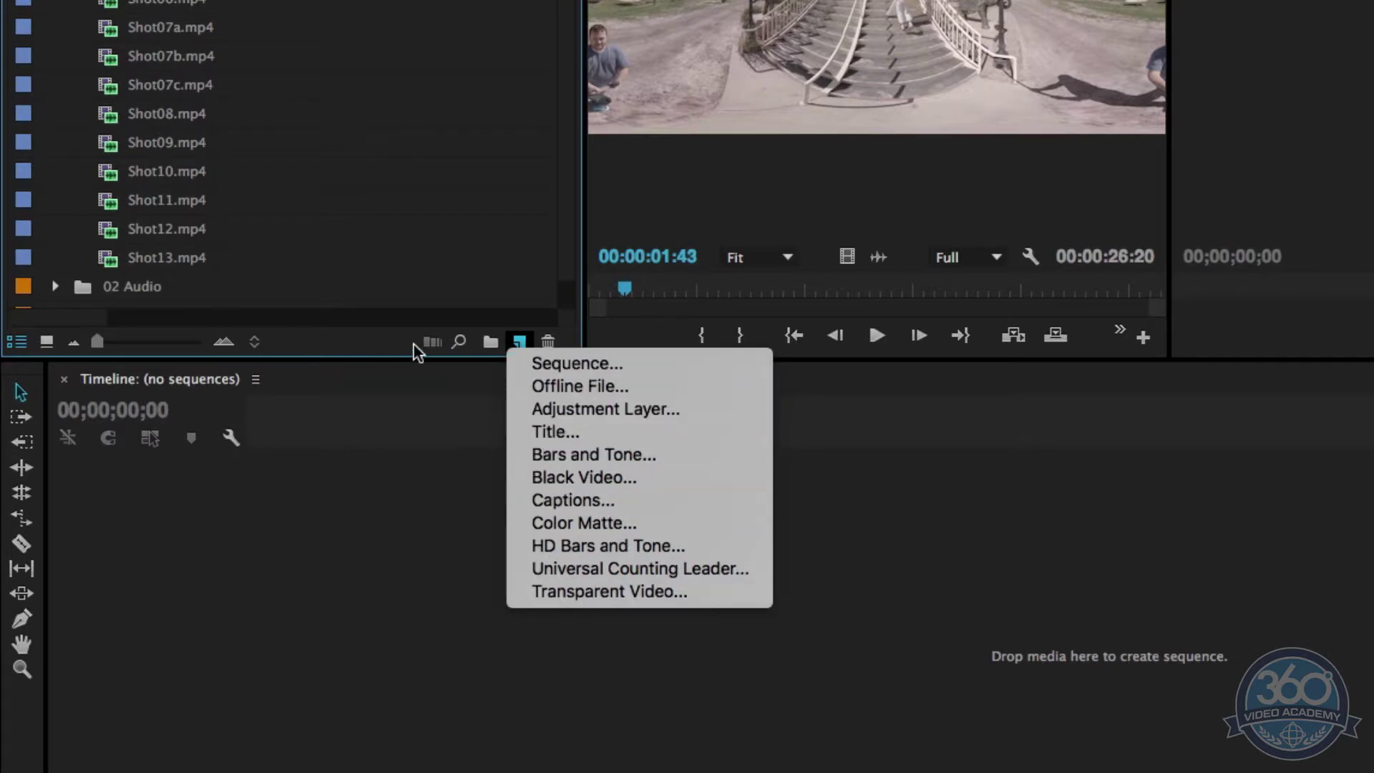
click(583, 364)
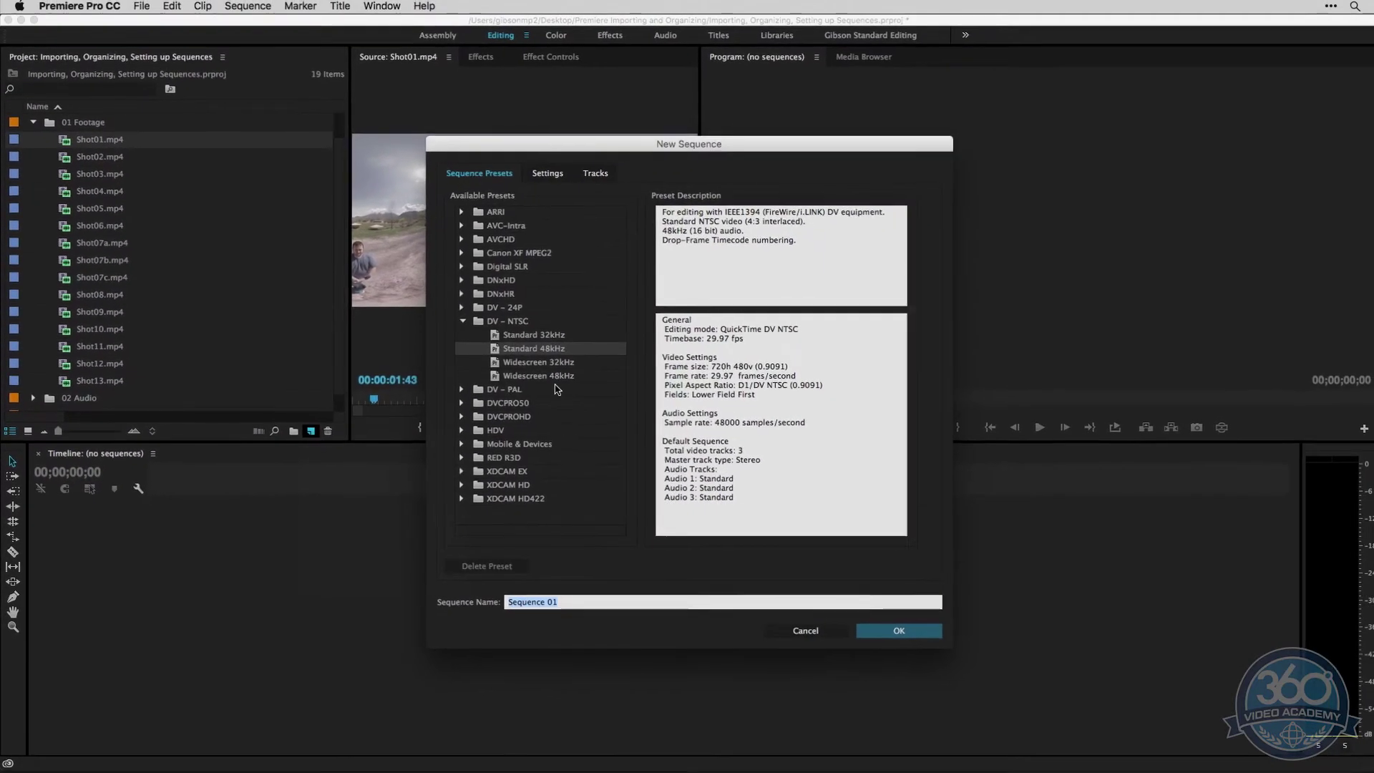
click(562, 174)
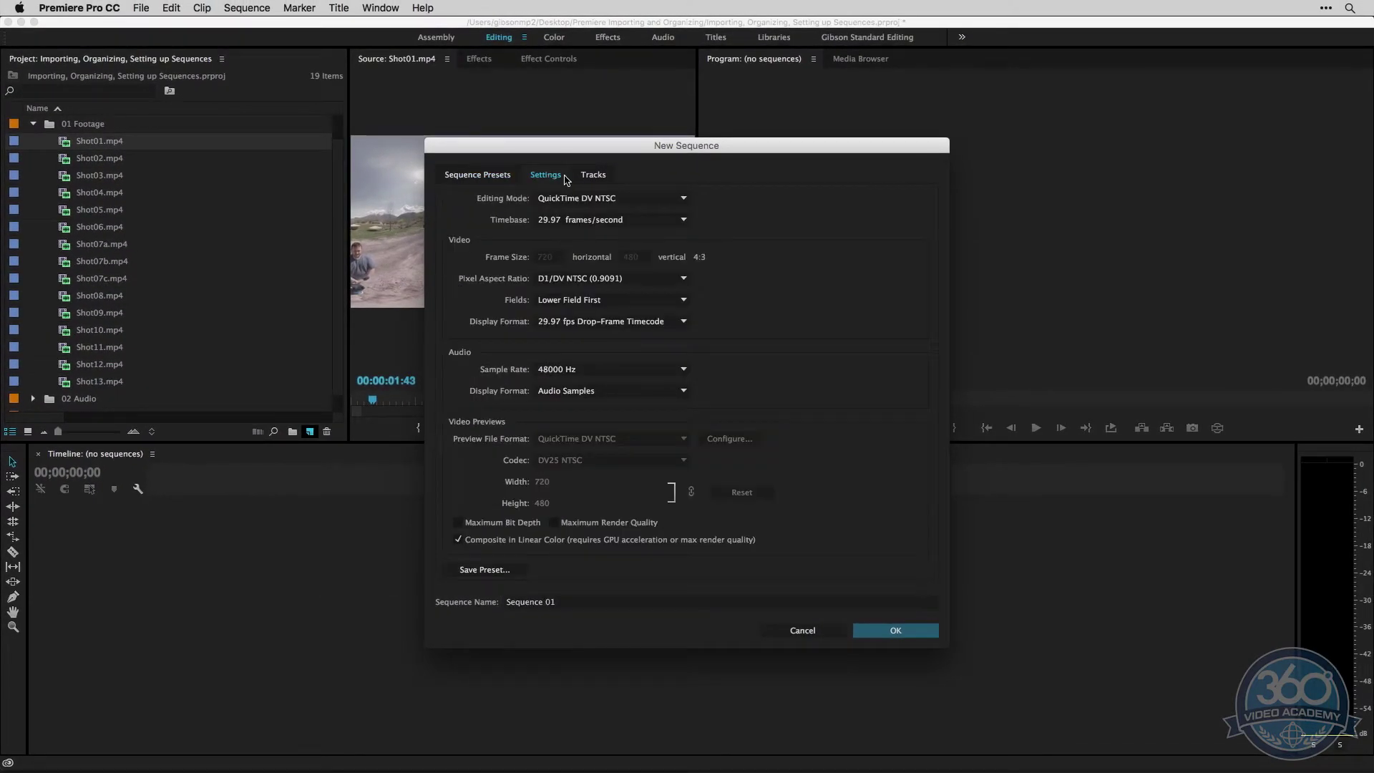
click(591, 176)
click(492, 174)
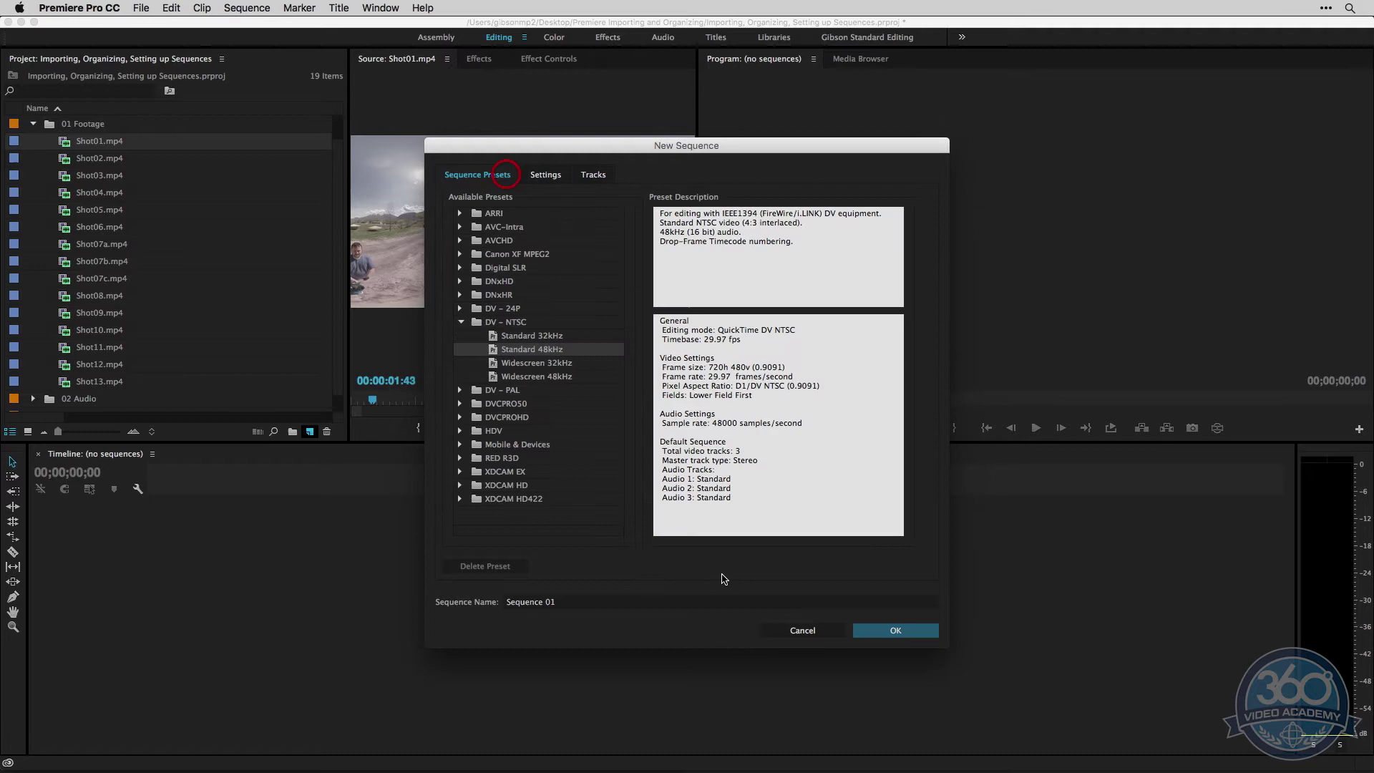
click(809, 630)
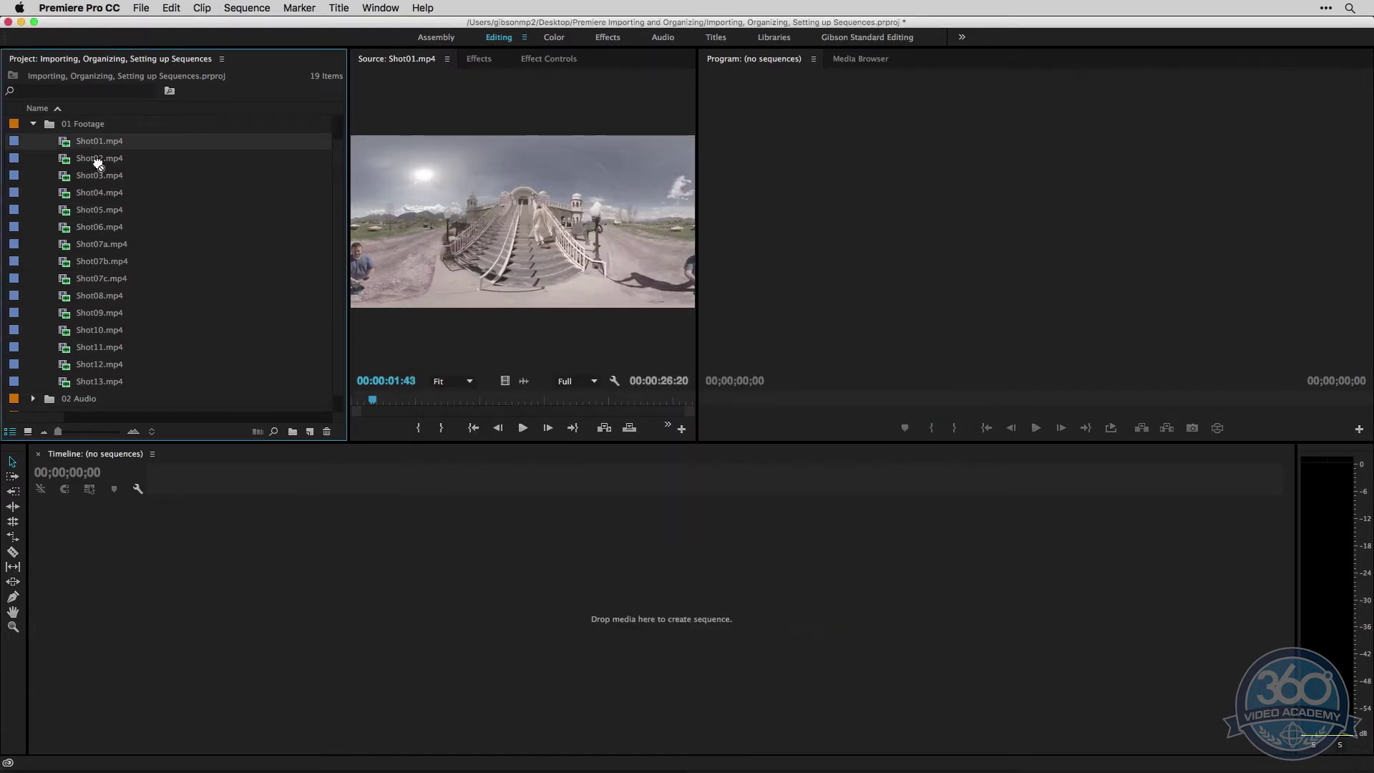
Create a new sequence from the Shot01.mp4 clip so that its settings match the footage.
drag(312, 430, 312, 430)
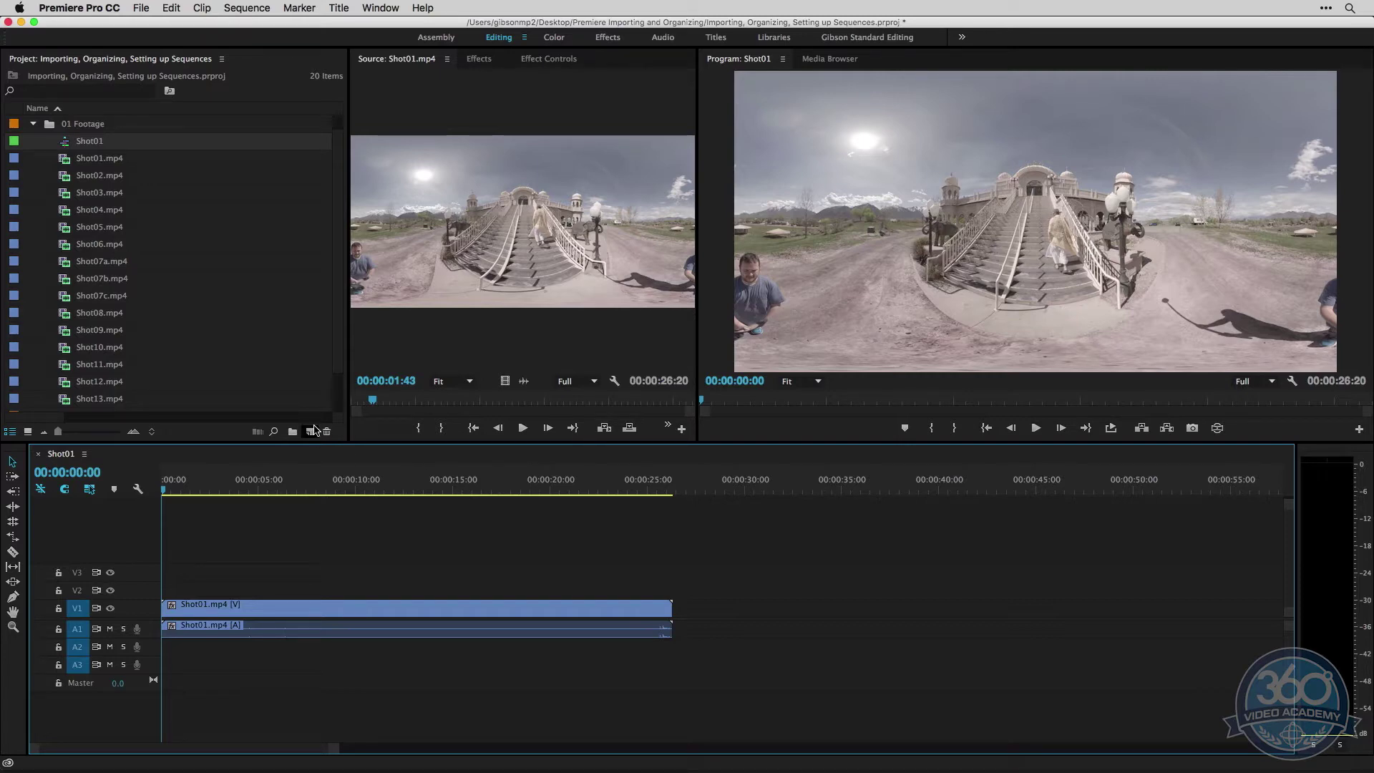
Examine the DNxHD presets available for a new sequence, and cancel without creating one.
click(310, 431)
click(351, 446)
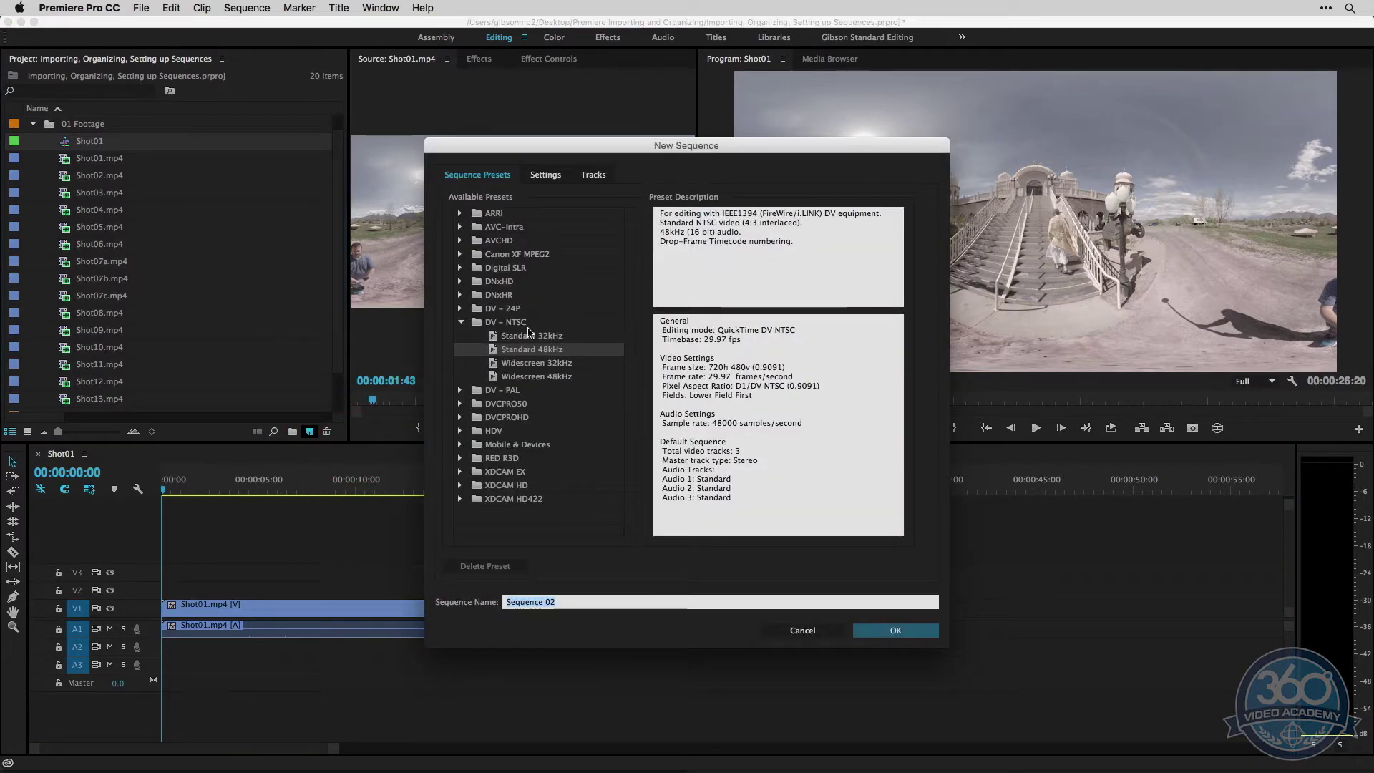
click(501, 283)
click(460, 281)
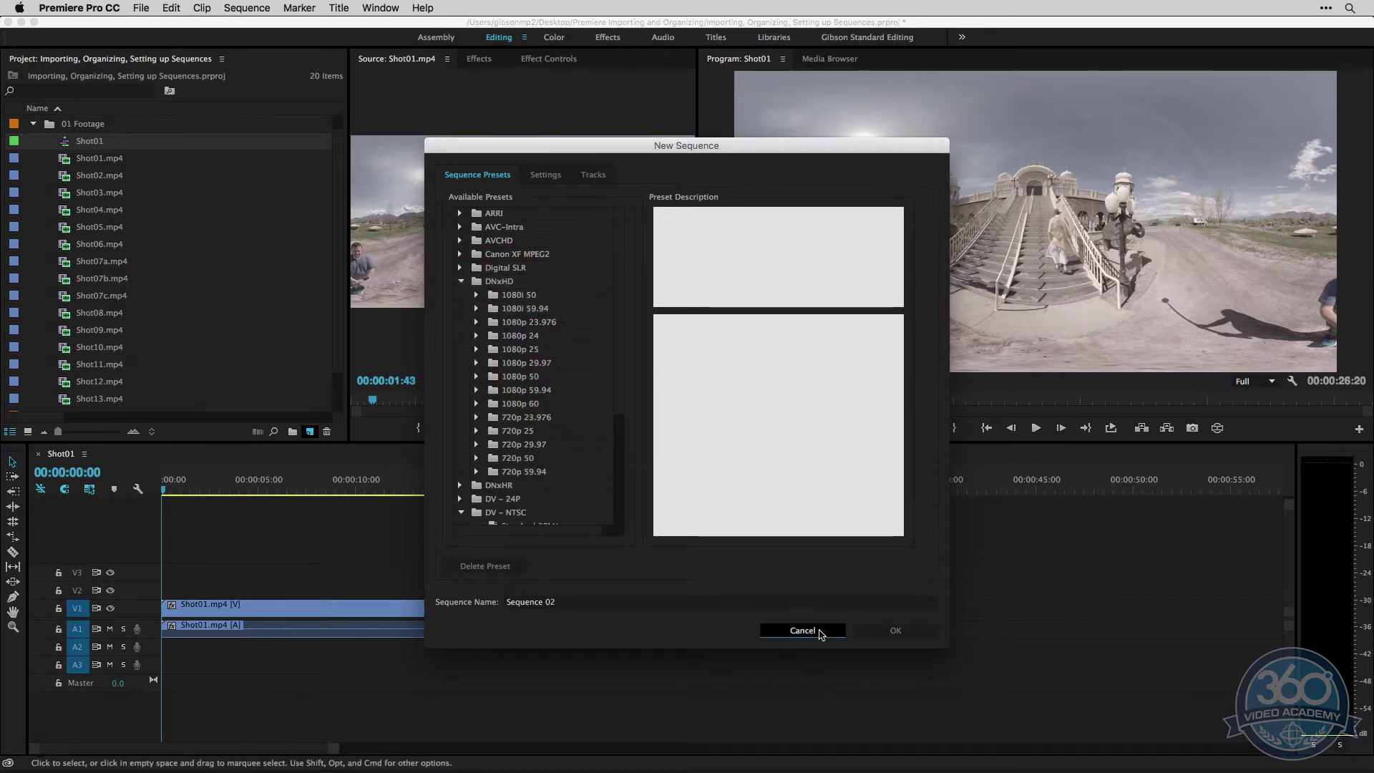
click(802, 630)
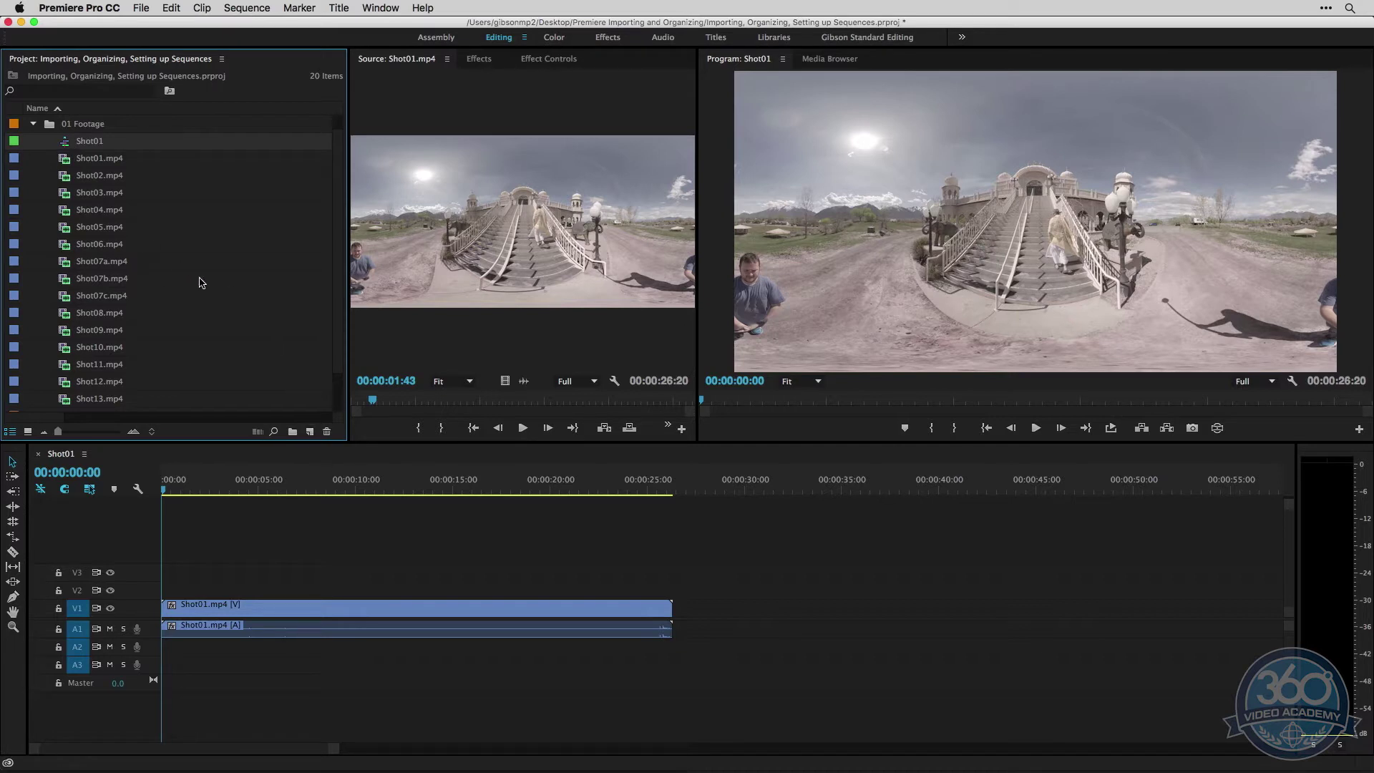
Save the project and move the Shot01 sequence from the 01 Footage bin into the 00 Sequences bin.
drag(200, 283, 111, 157)
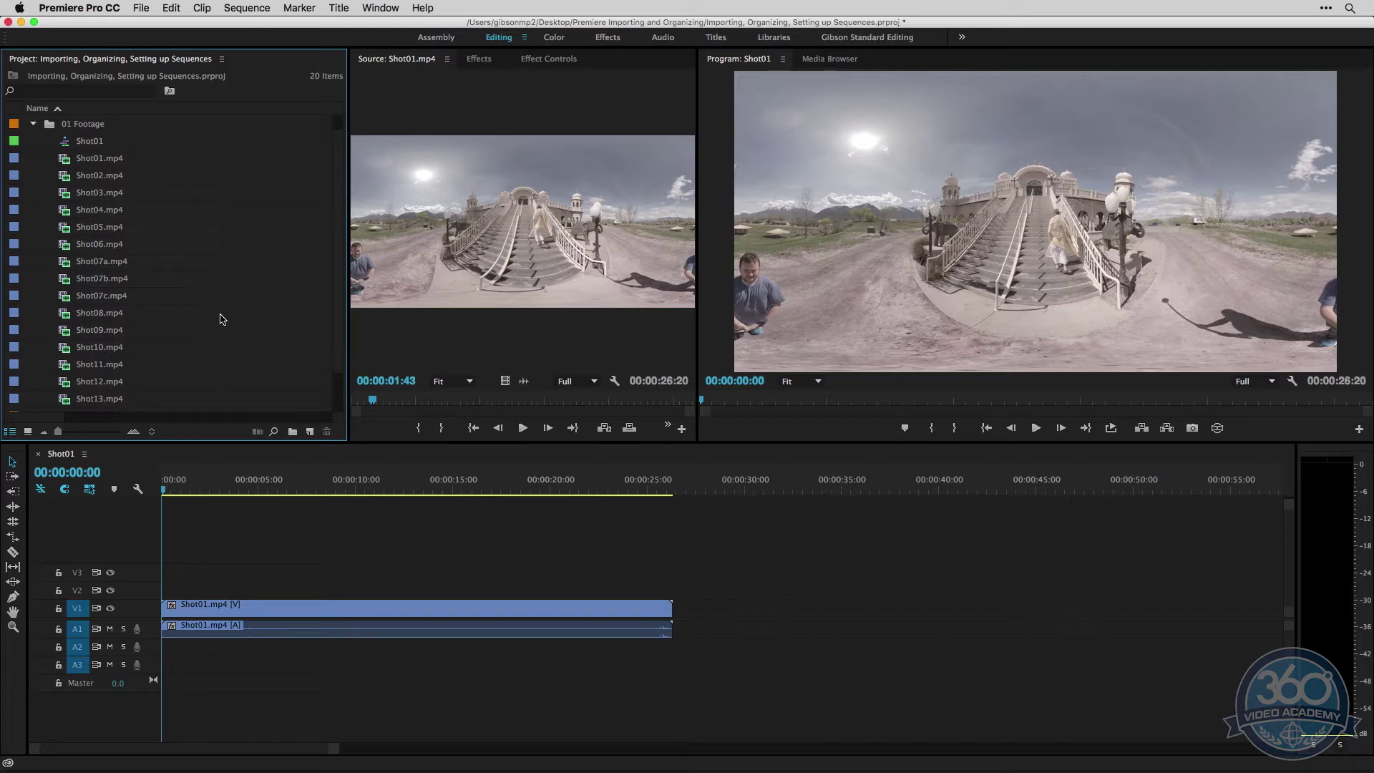
scroll(172, 207, up, 1)
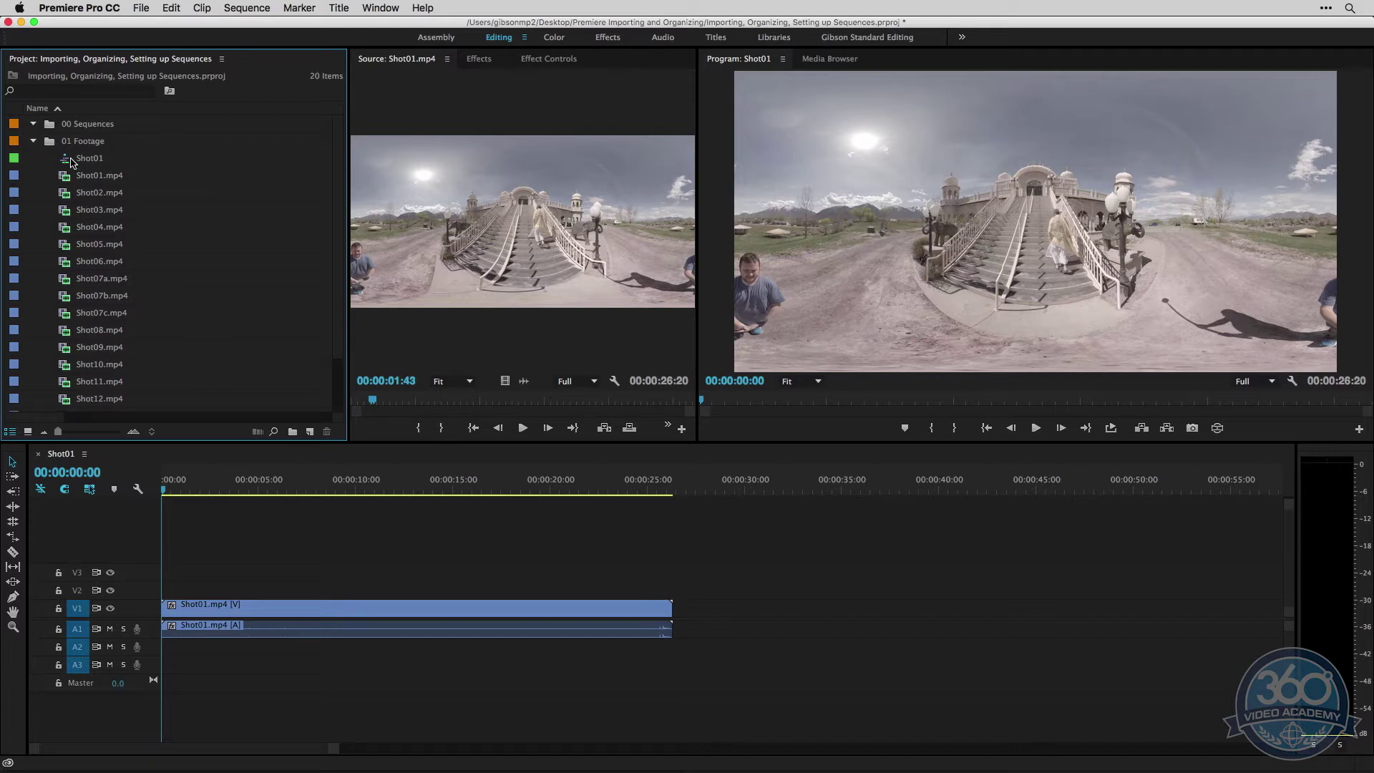
key(super+s)
drag(66, 158, 73, 125)
Rename the Shot01 sequence in the 00 Sequences bin as "Date -- Assembly Edit #1".
click(90, 146)
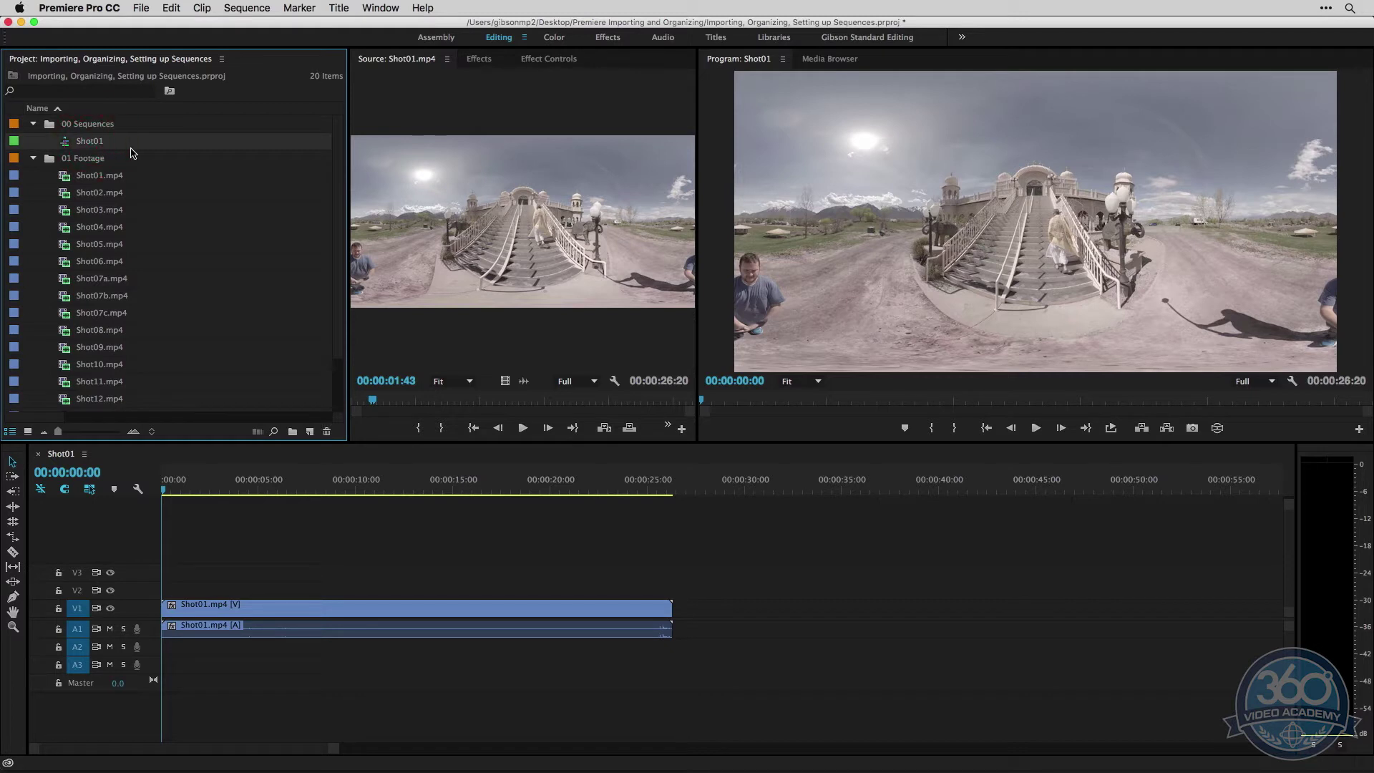
key(Return)
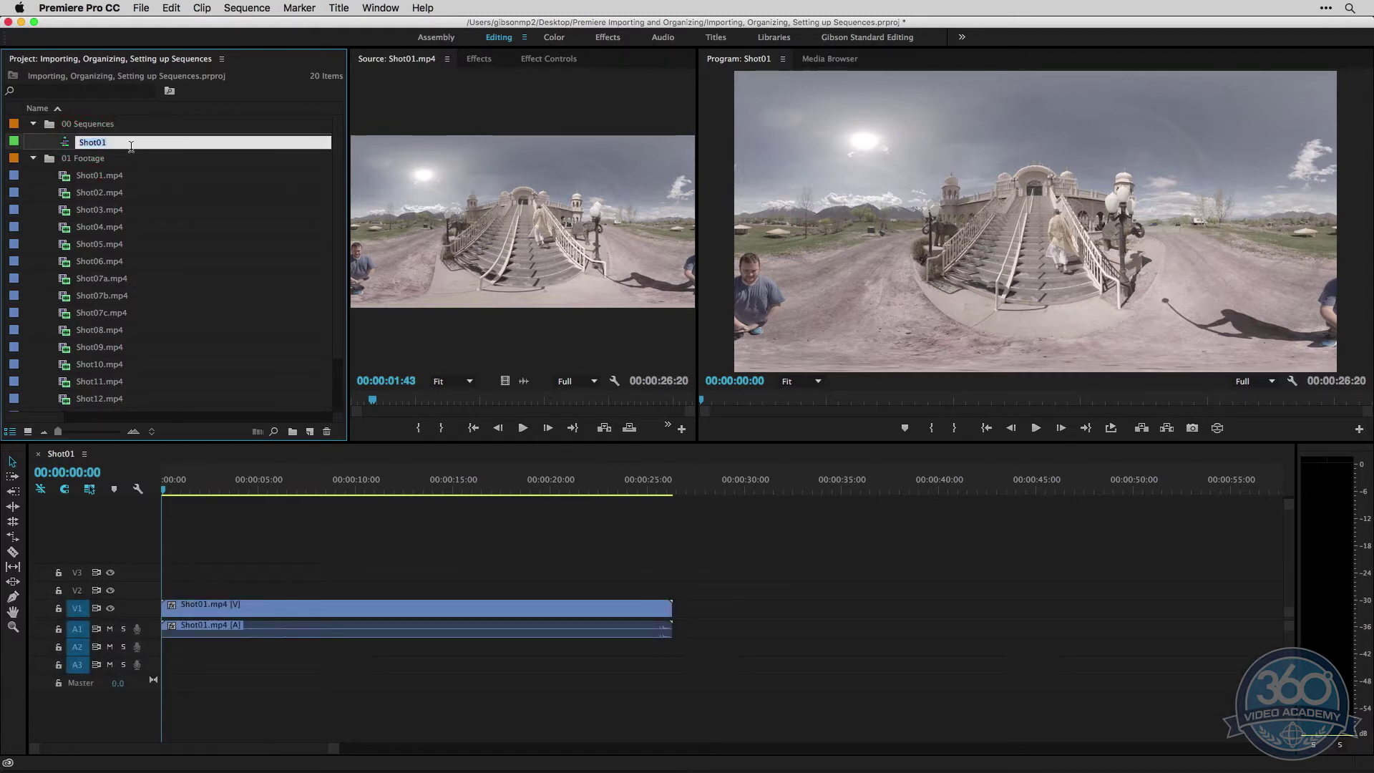
text(Date)
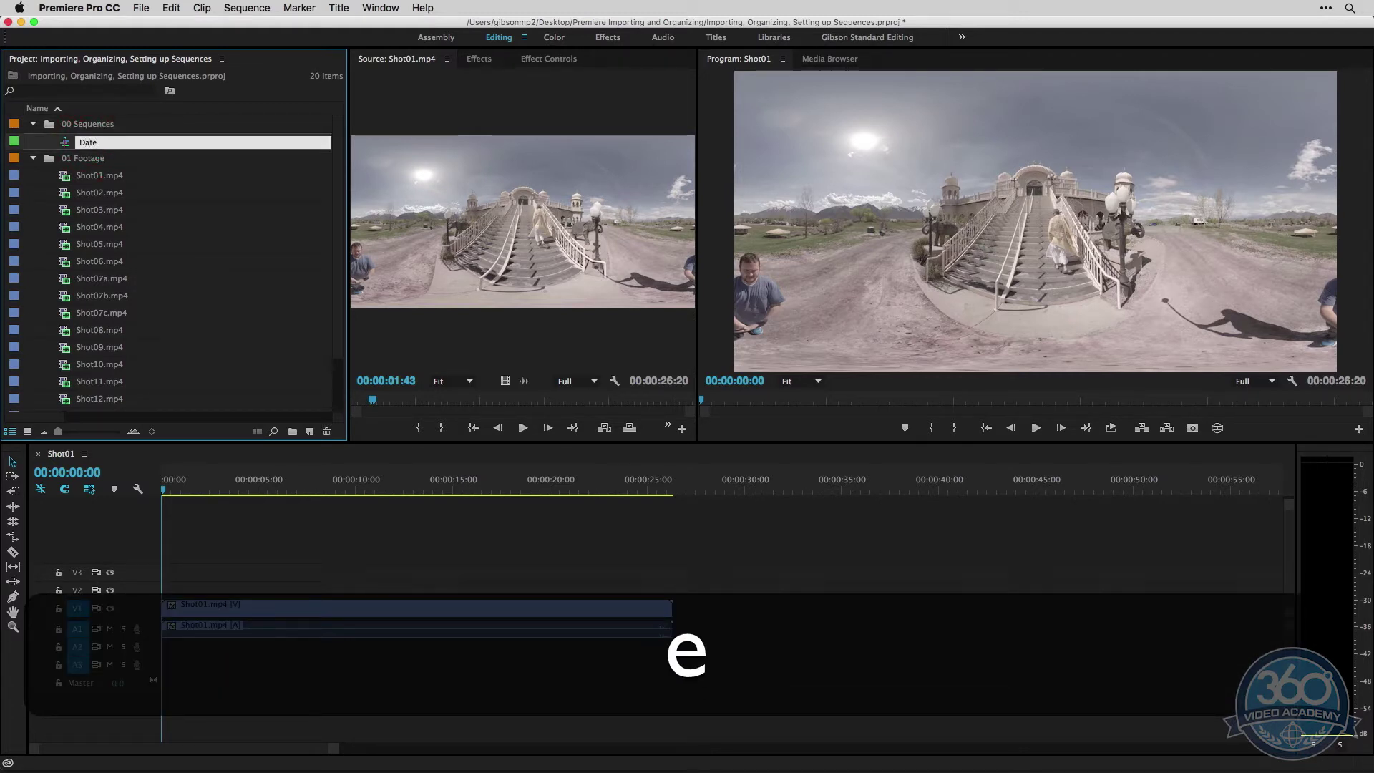
text( -- Assembly )
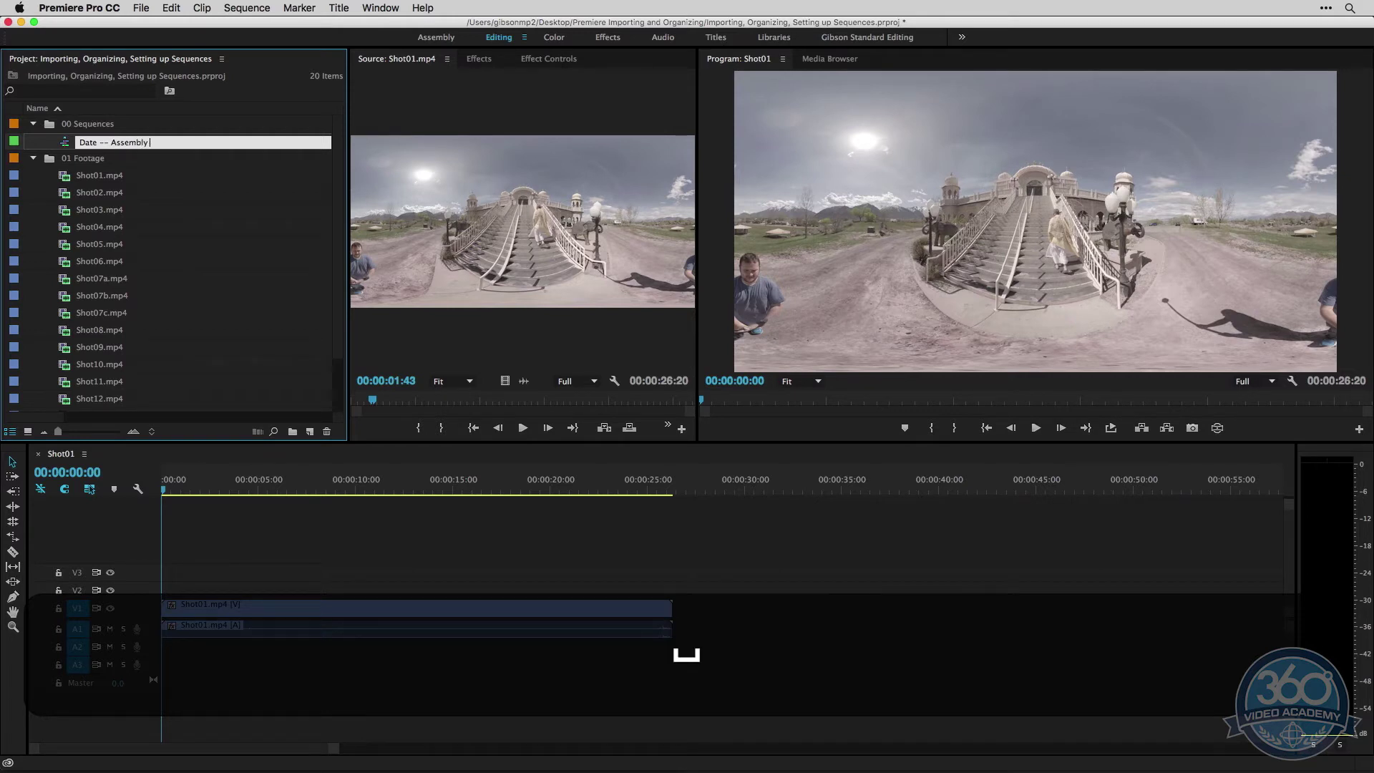
text(Edit #1)
key(Return)
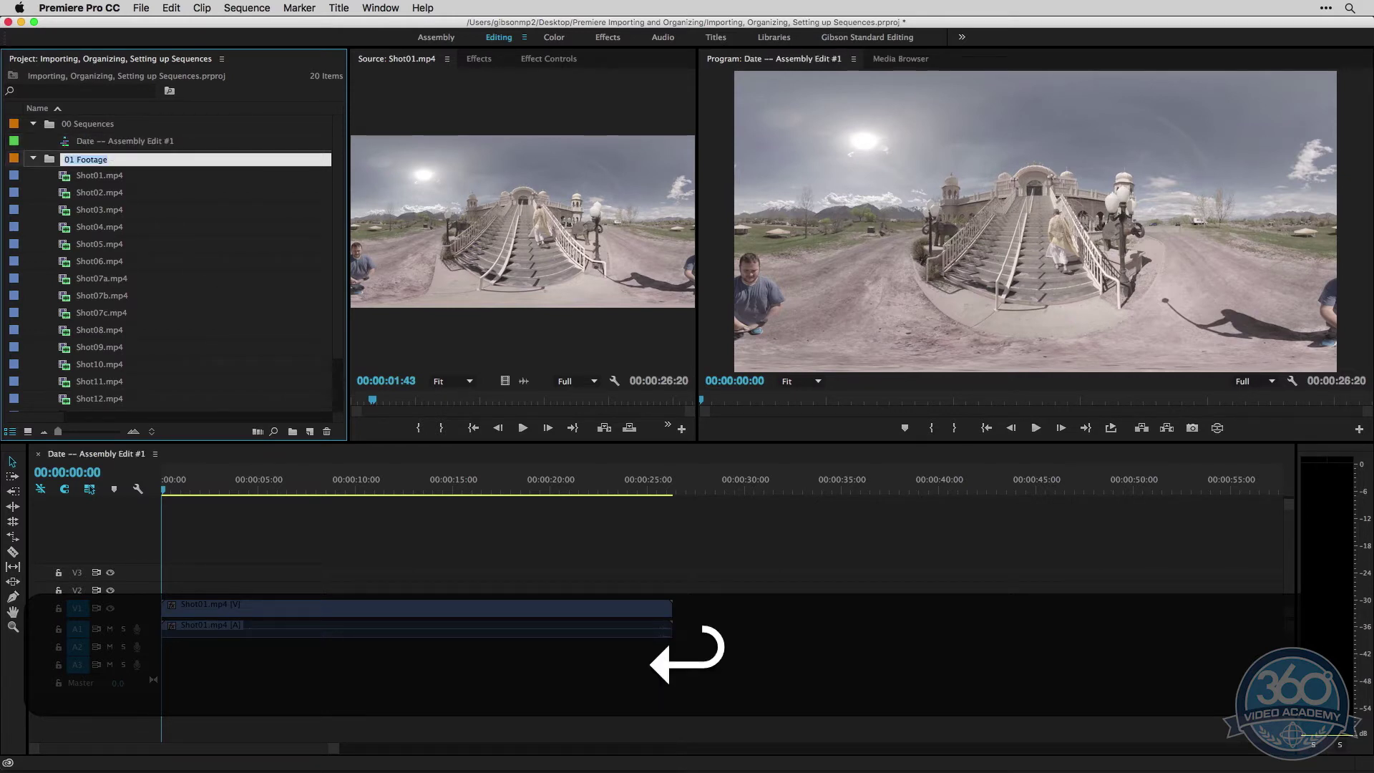
click(136, 141)
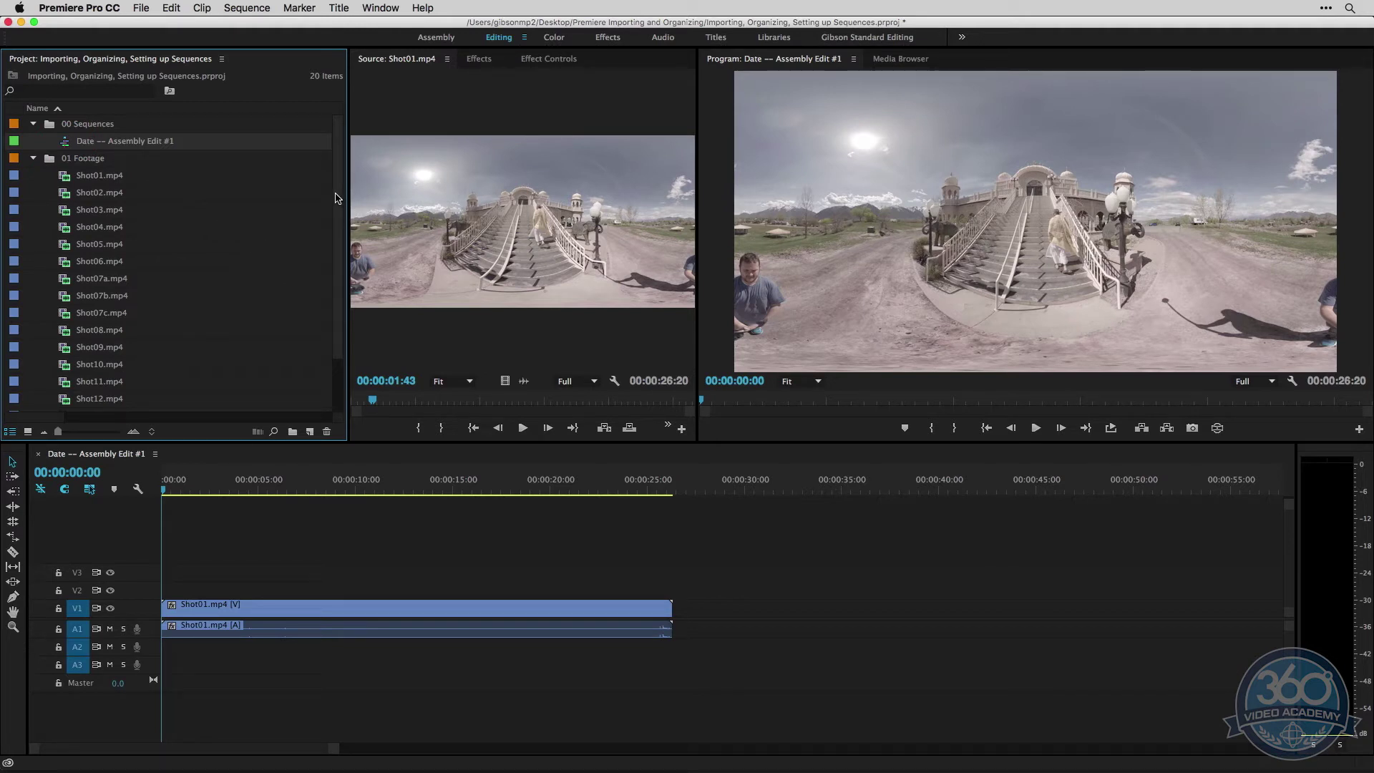
click(338, 166)
Add Shot02.mp4 to the timeline on track V2, overlapping the end of Shot01.mp4, and set the playhead to 00:00:16:12.
click(342, 546)
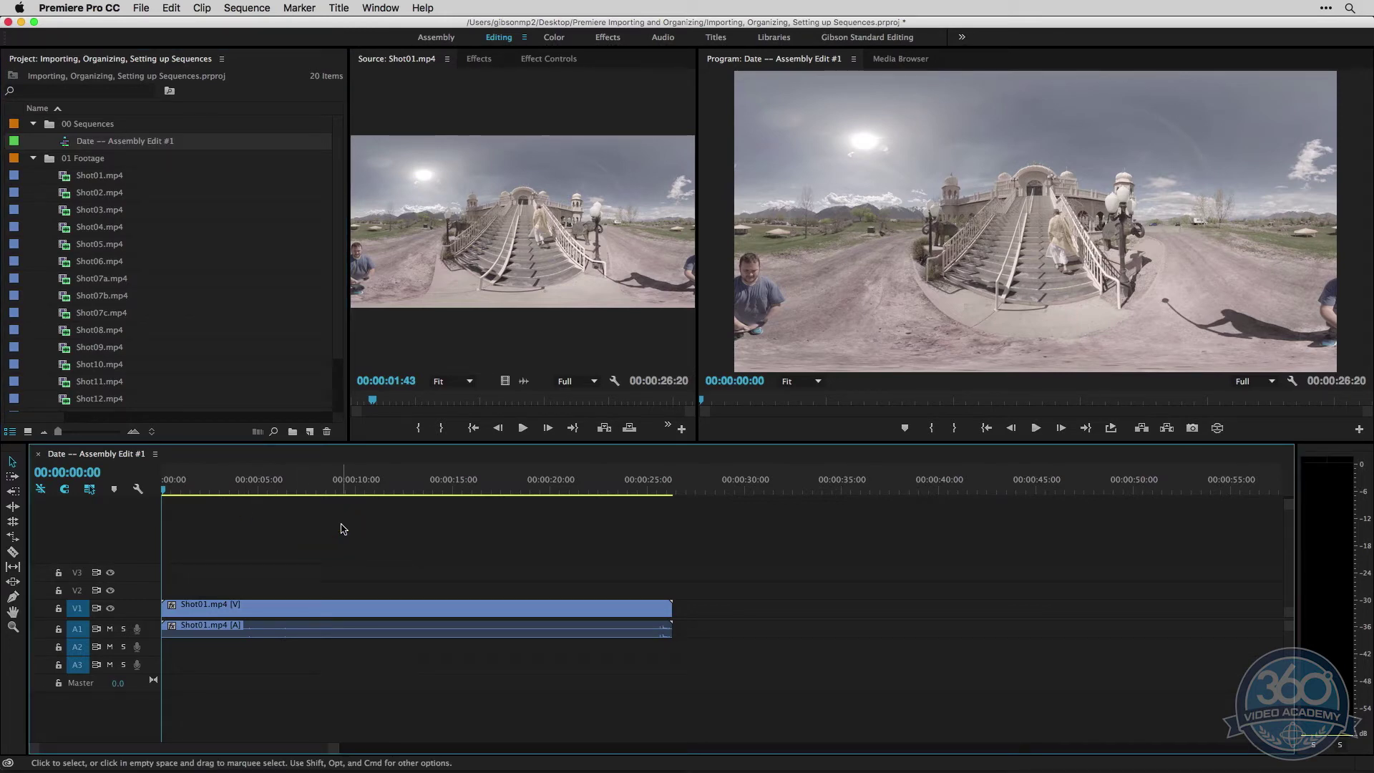
drag(64, 193, 731, 640)
drag(728, 592, 552, 591)
mouse_move(478, 484)
mouse_down()
mouse_move(604, 485)
mouse_move(476, 484)
mouse_up()
click(579, 523)
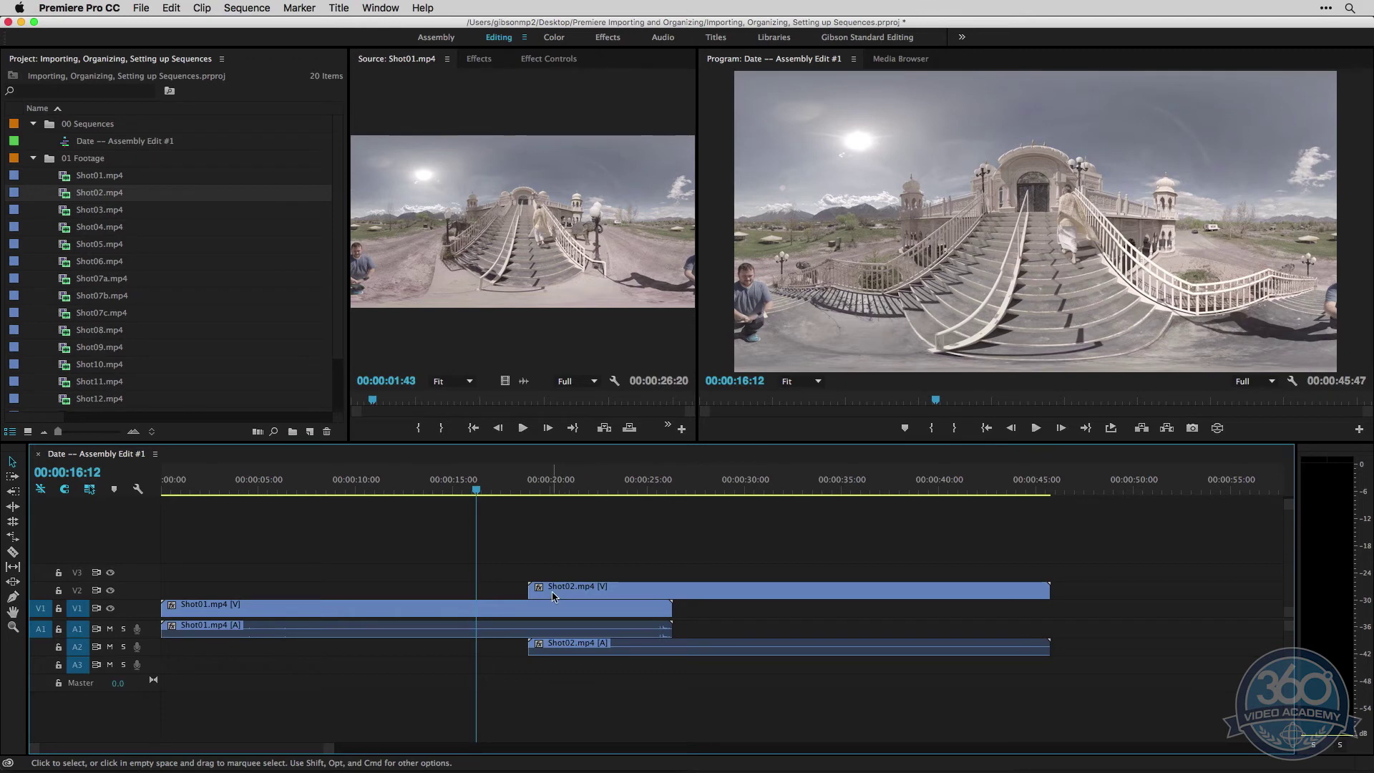
Move the Shot02.mp4 clip onto tracks V1 and A1, directly after the end of Shot01.mp4.
drag(555, 594, 714, 629)
click(717, 534)
click(725, 538)
click(674, 538)
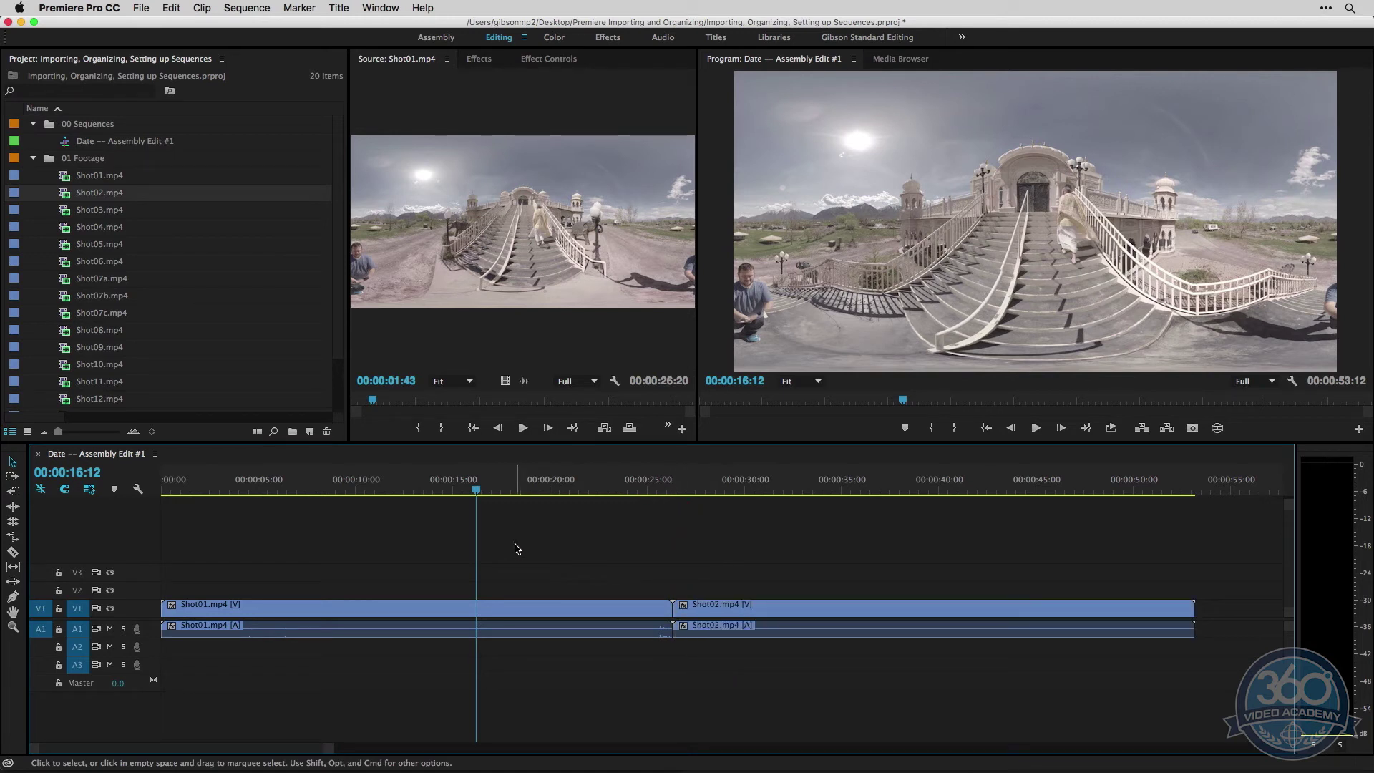
Turn on the VR video display in the Program monitor and look around the 360 shot.
click(1217, 427)
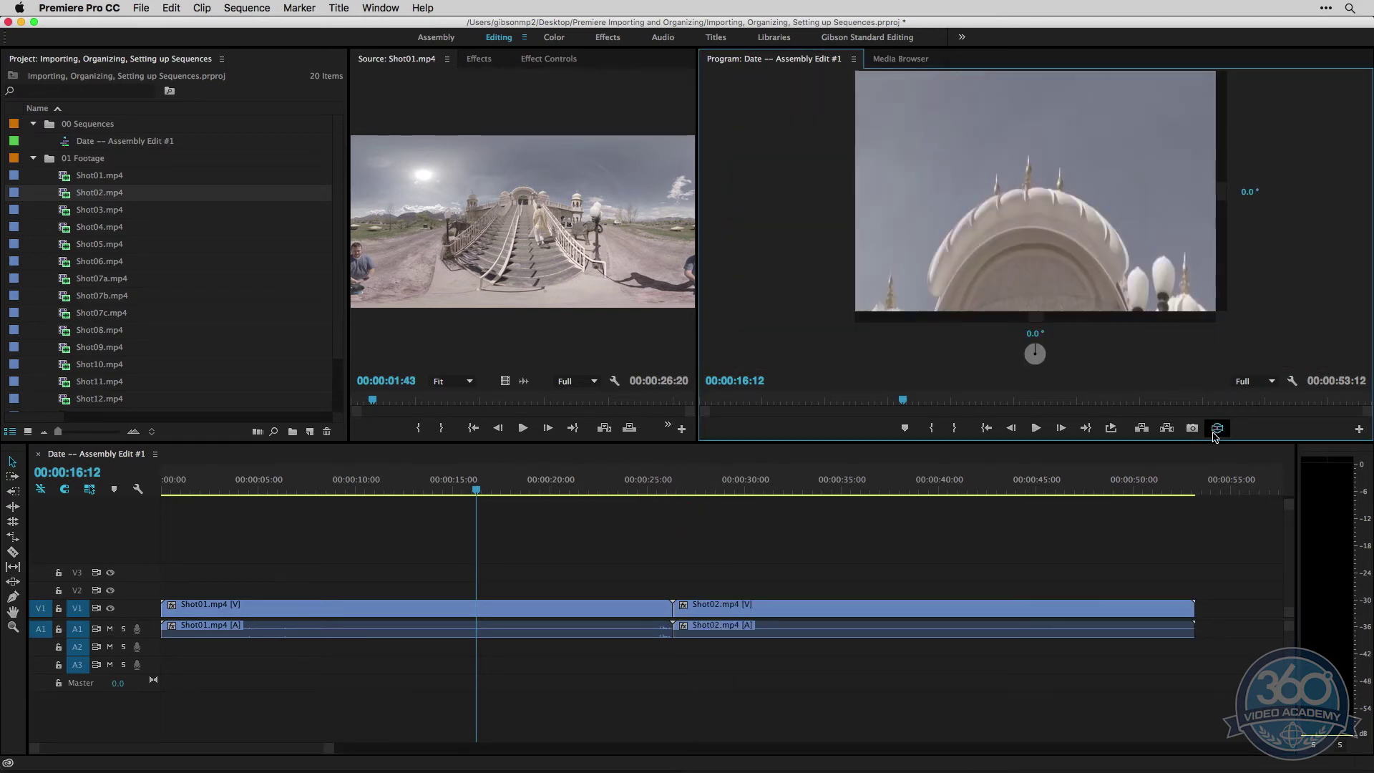
drag(948, 218, 1141, 299)
drag(1052, 197, 1001, 176)
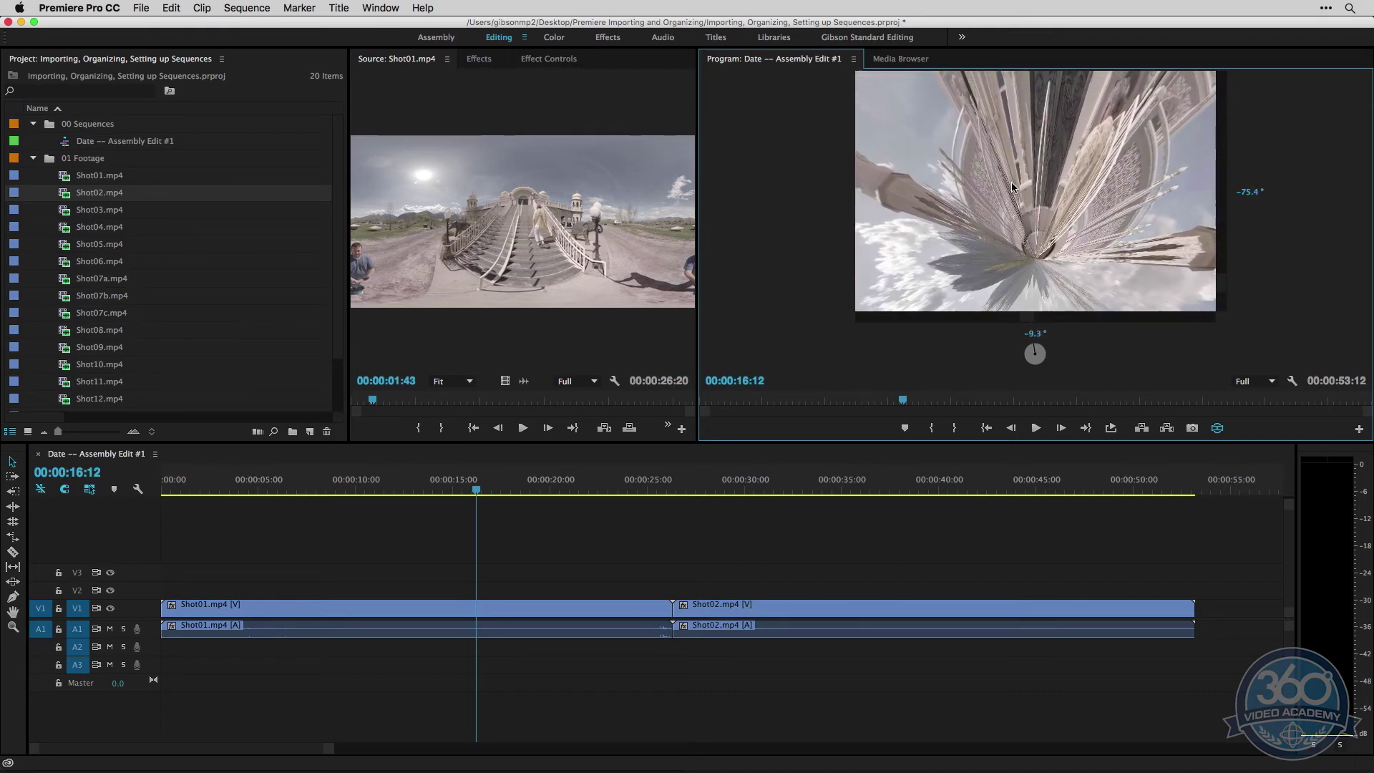
Set the frame layout in the Program monitor's VR video settings to Monoscopic.
click(1292, 381)
mouse_move(1138, 396)
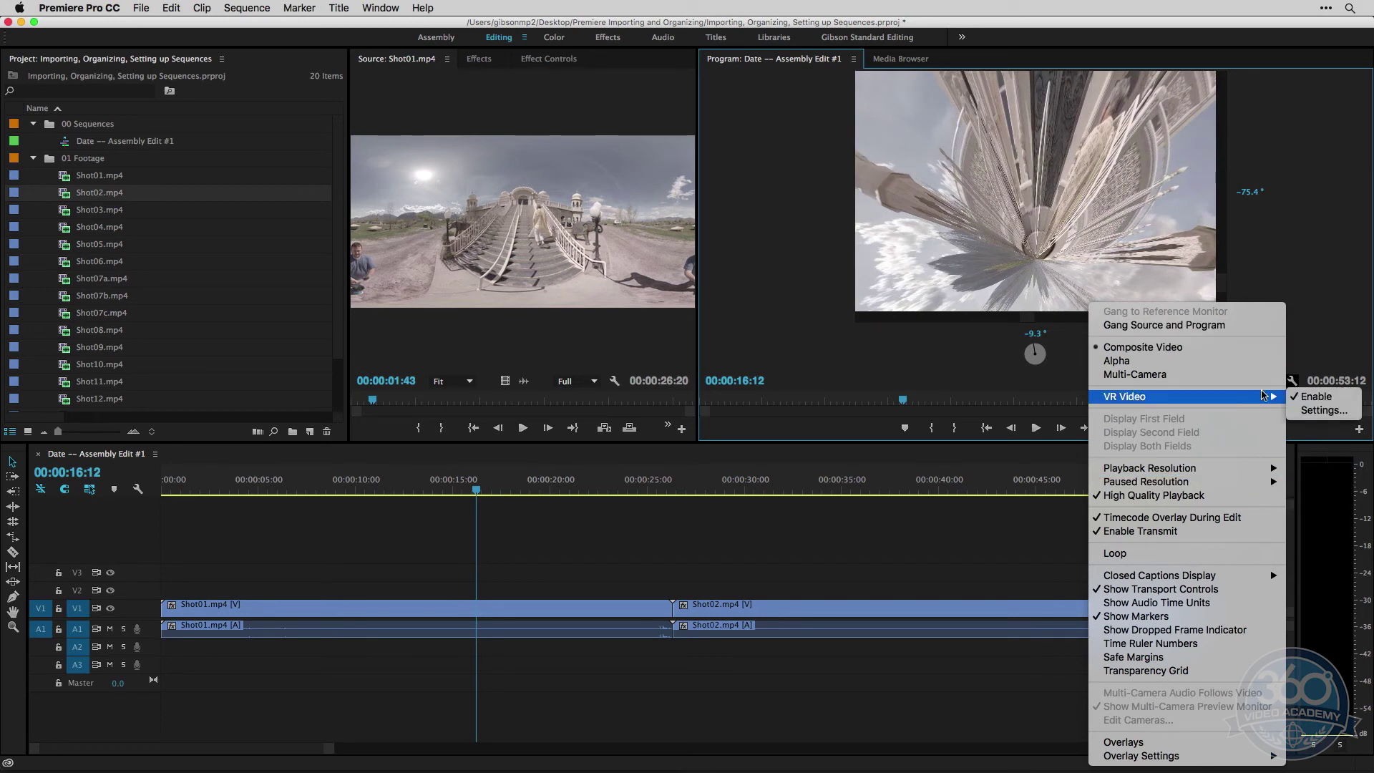
click(1324, 411)
click(722, 325)
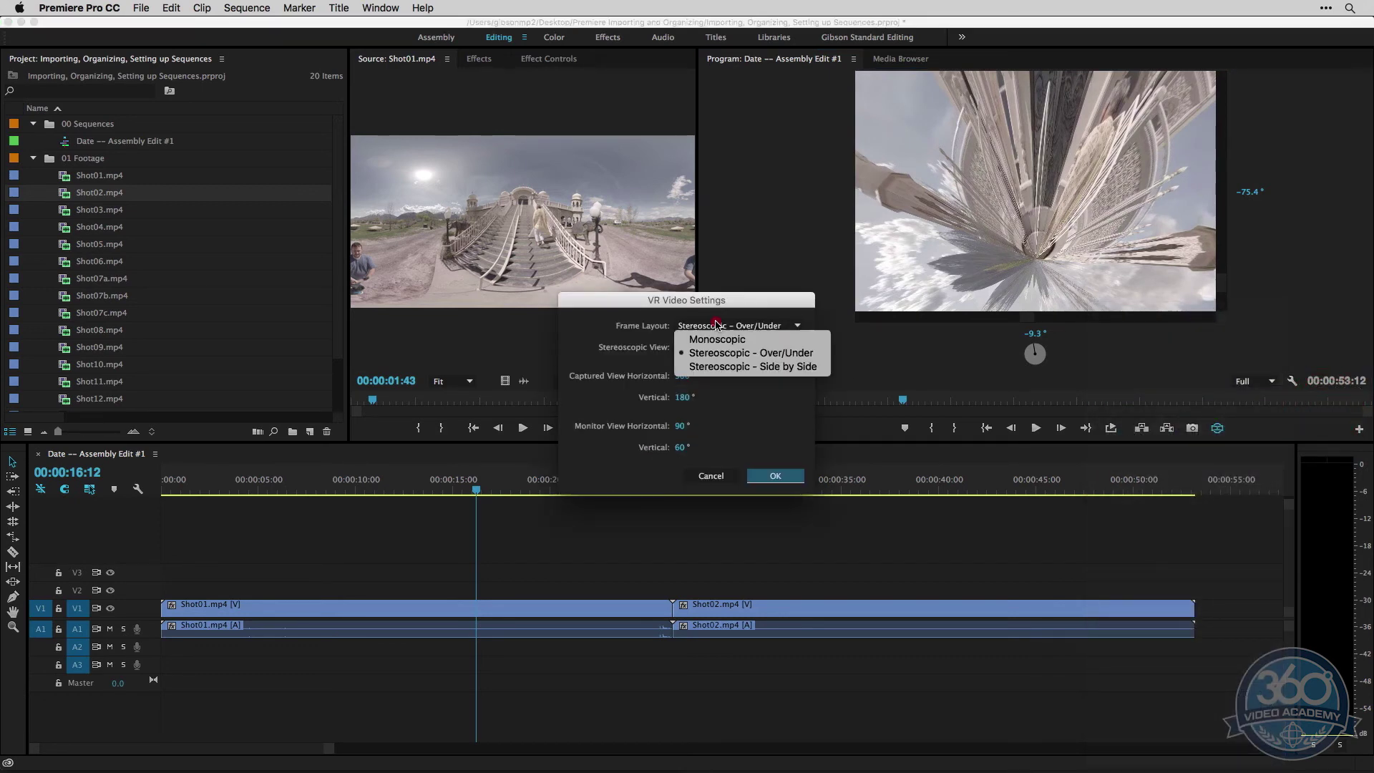
click(721, 349)
click(775, 475)
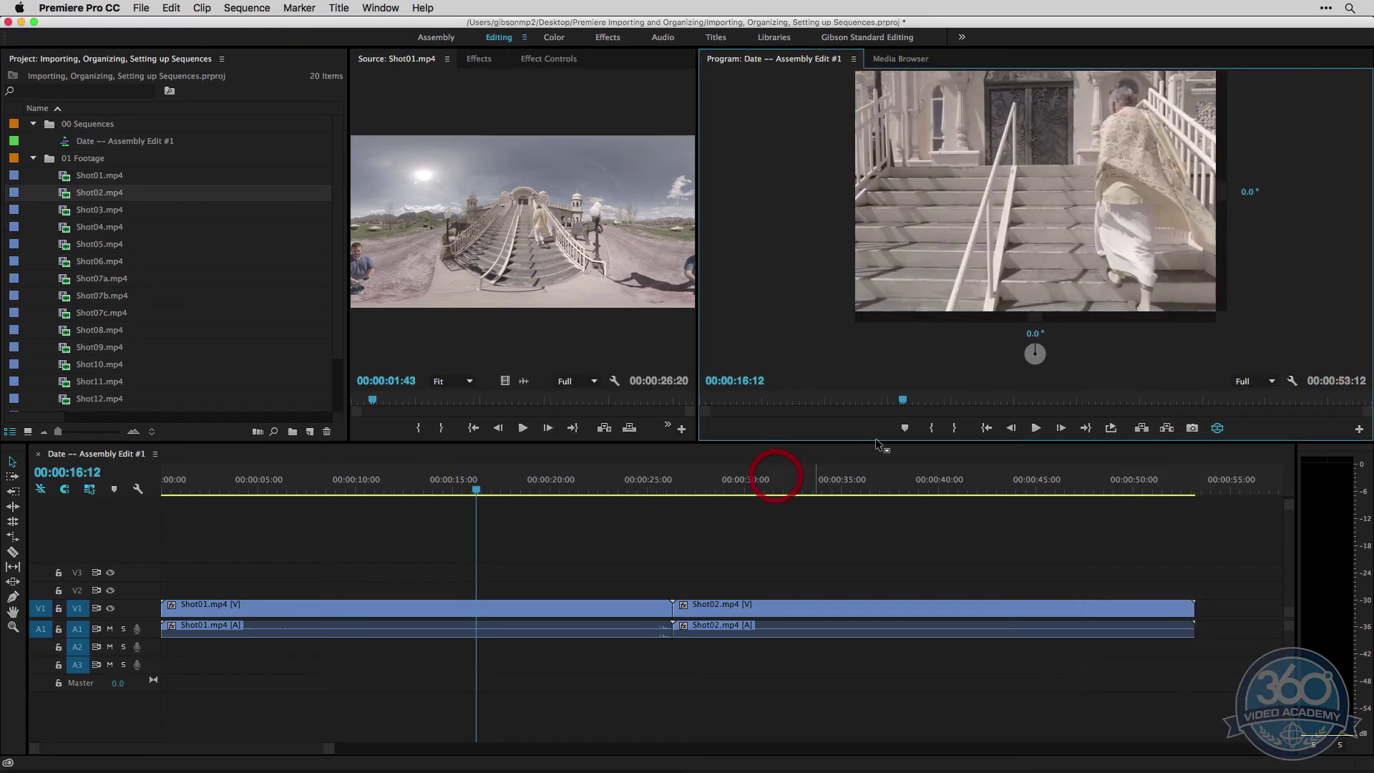
Look around the 360 shot in the Program monitor and turn the VR video display off.
drag(948, 115, 945, 146)
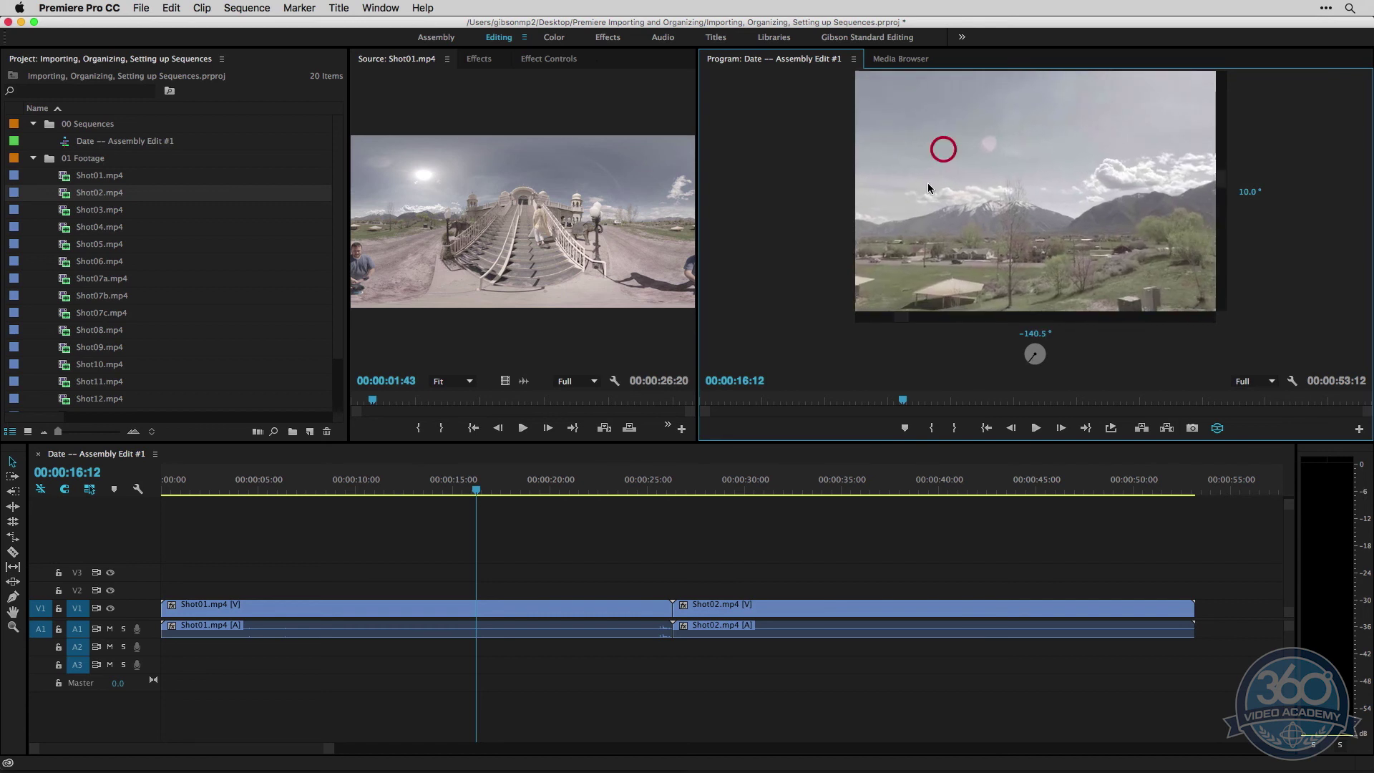
click(1217, 427)
click(635, 537)
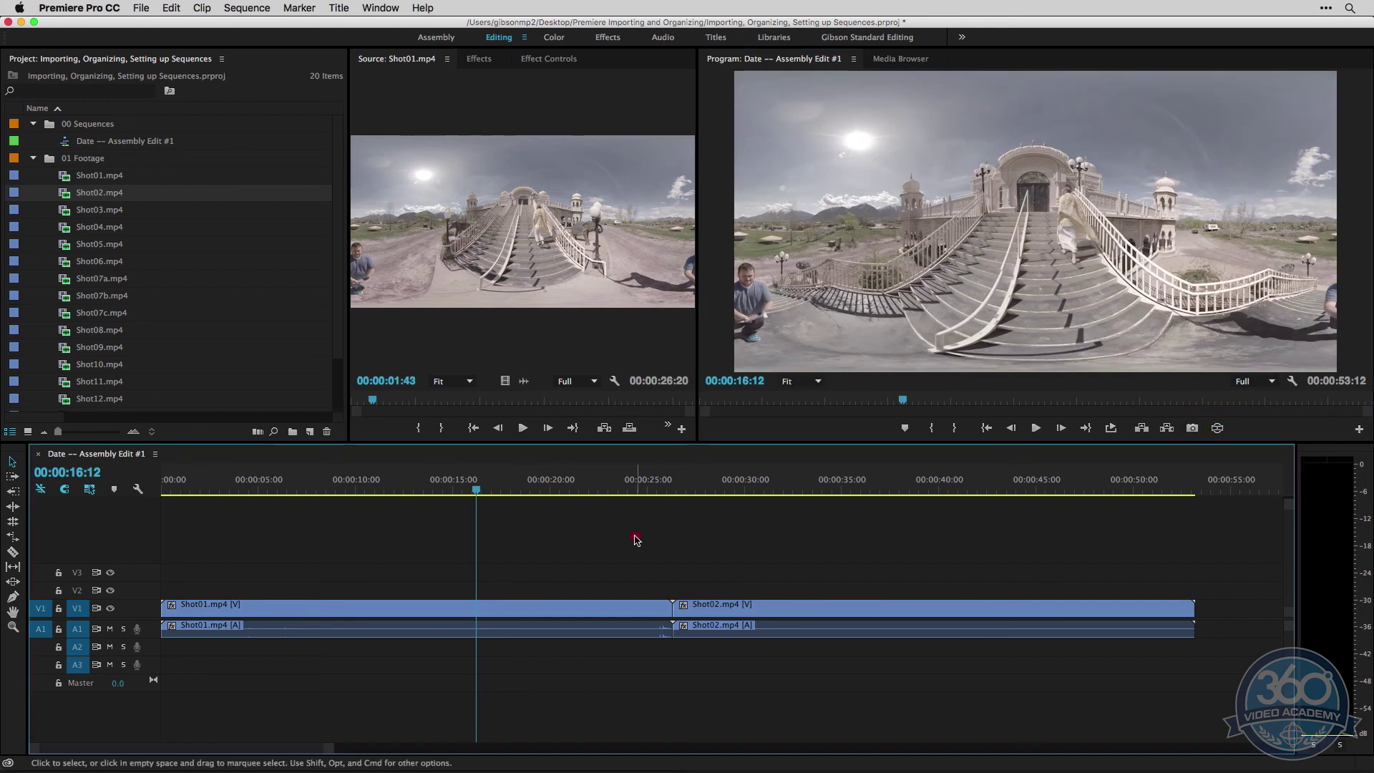
Add the clips from Shot06.mp4 to Shot08.mp4 to the timeline on V1, directly after Shot02.mp4.
click(600, 546)
key(minus)
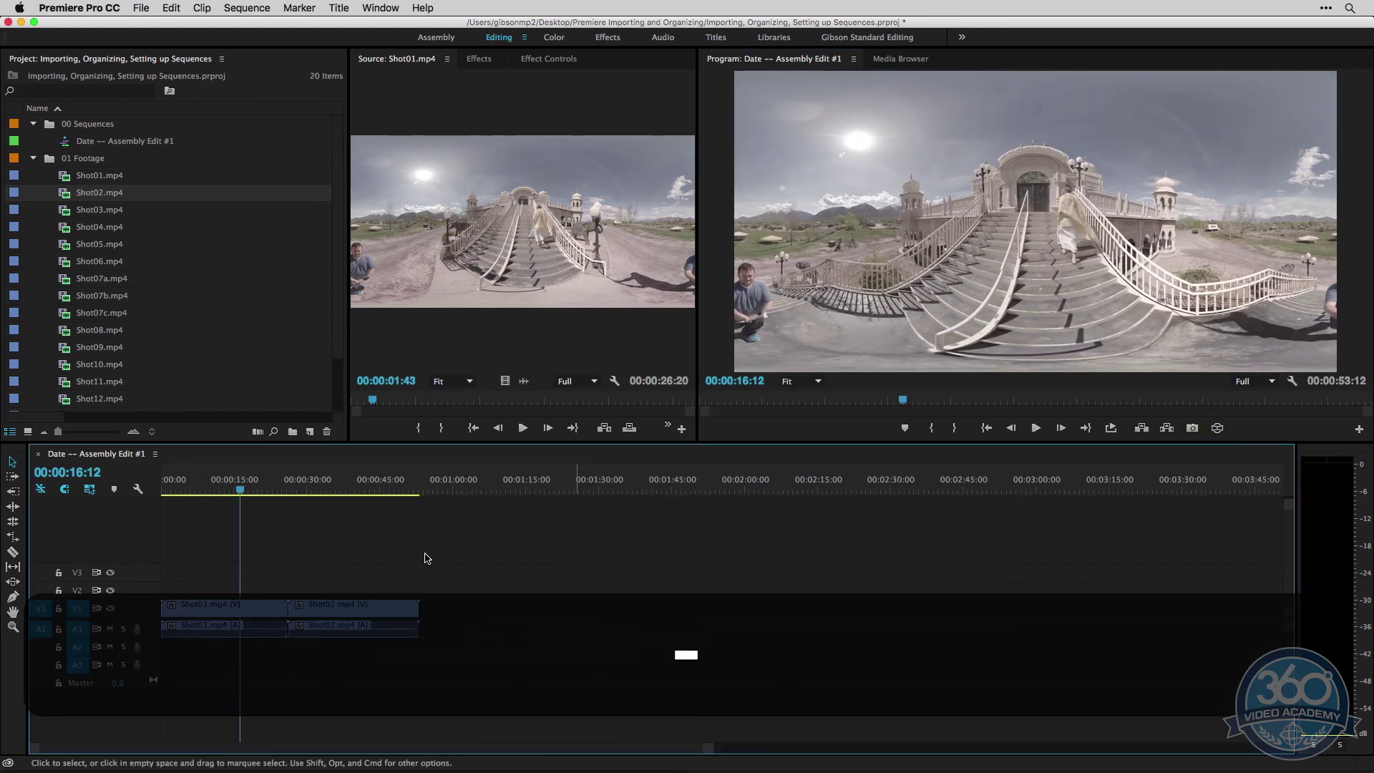
click(70, 261)
shift+click(64, 331)
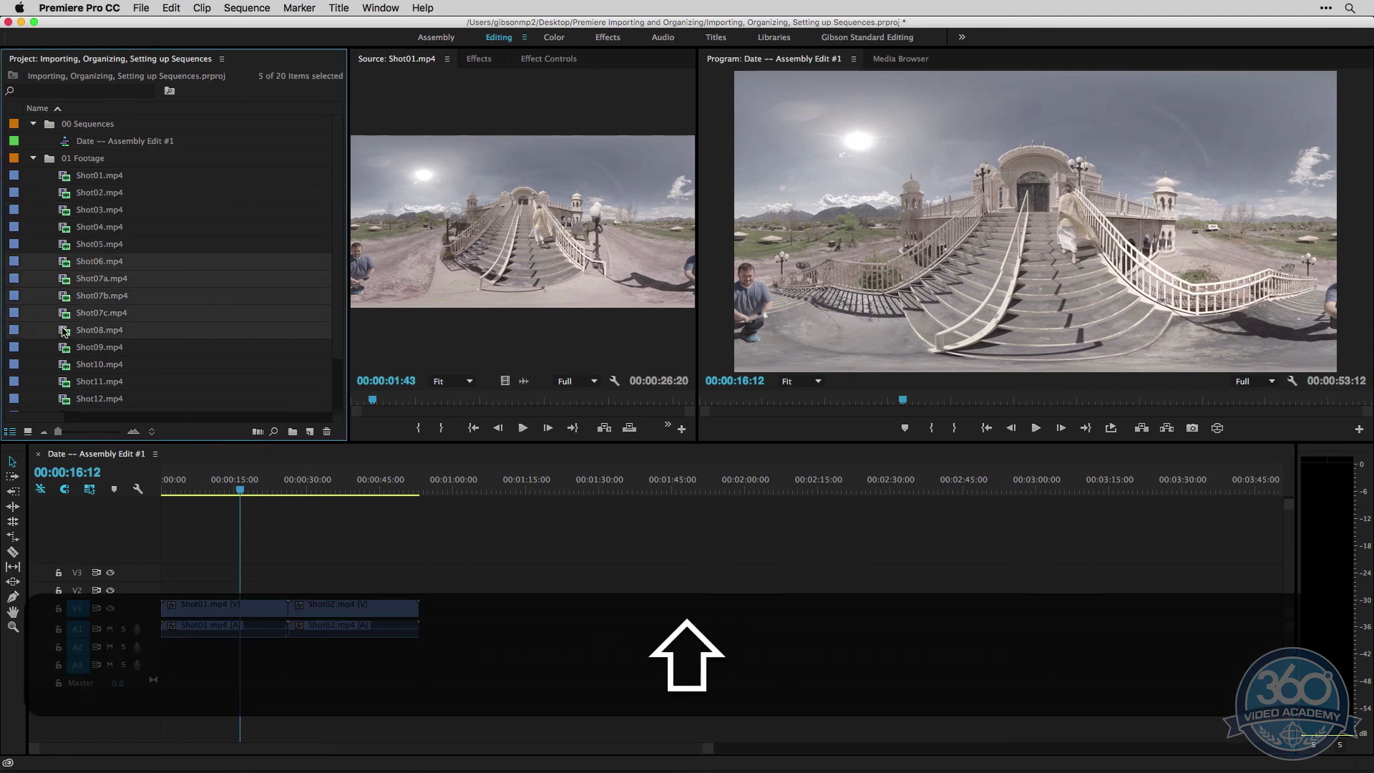
drag(65, 277, 788, 605)
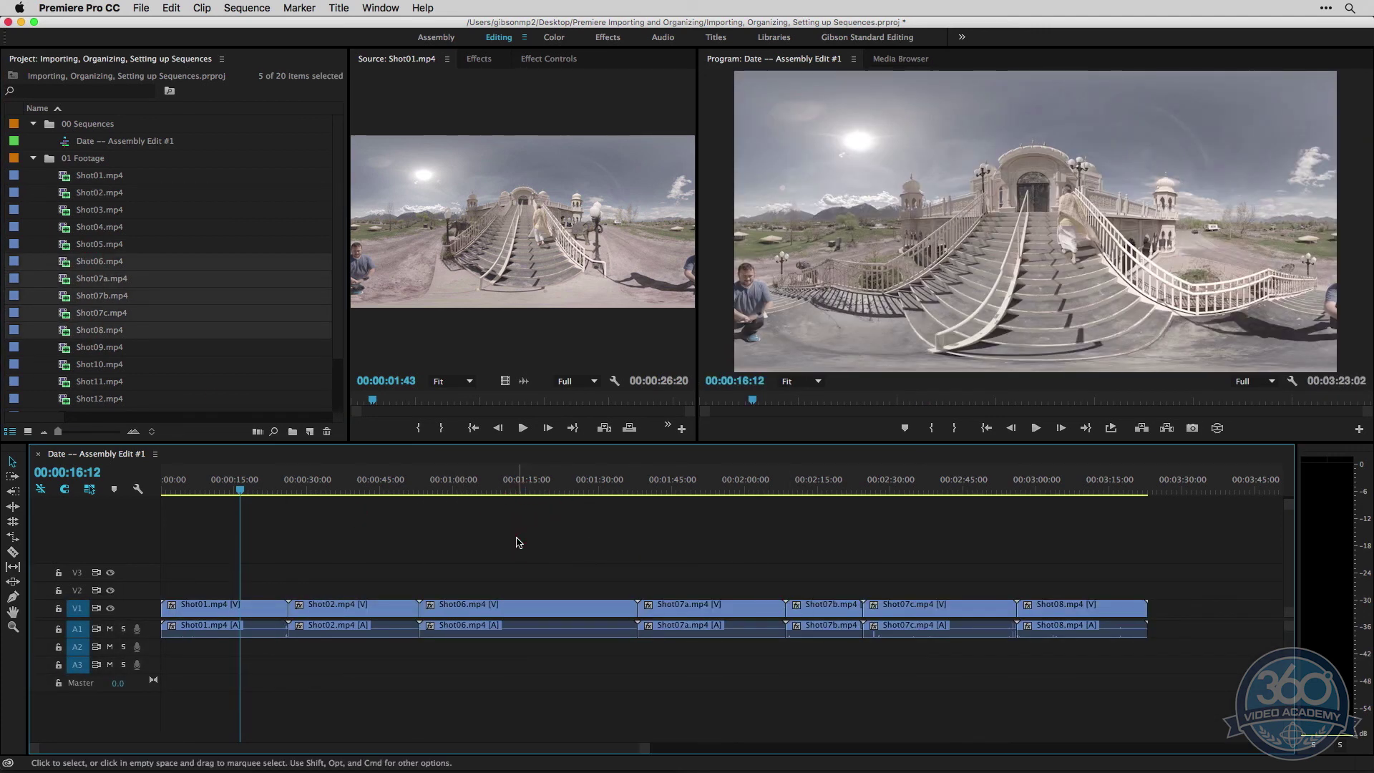